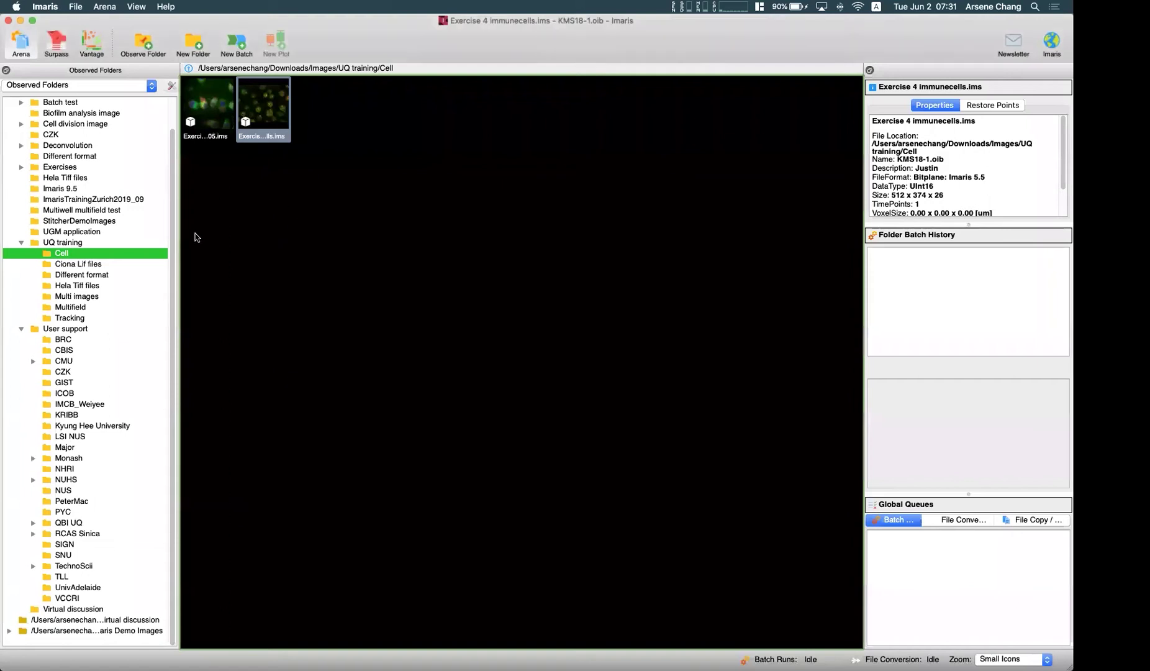
Open Exercise 5 membrane2D.ims from the 2019 NIH UGM Exercise Data's 11 Cell Exercise folder.
scroll(165, 314, up, 2)
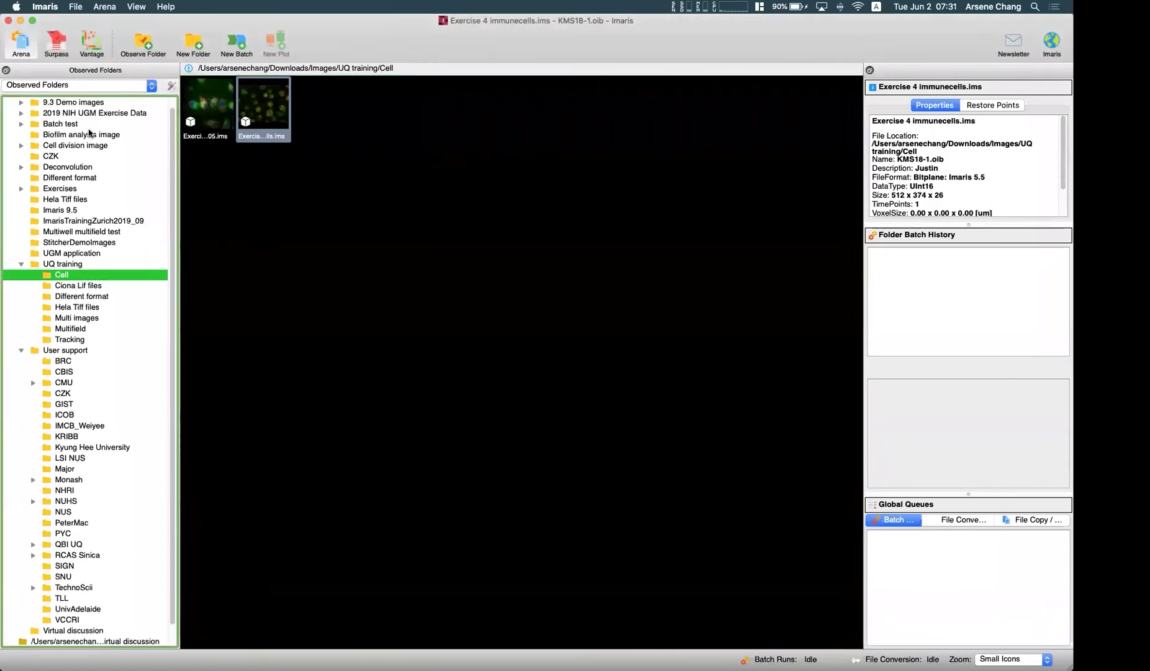
click(270, 137)
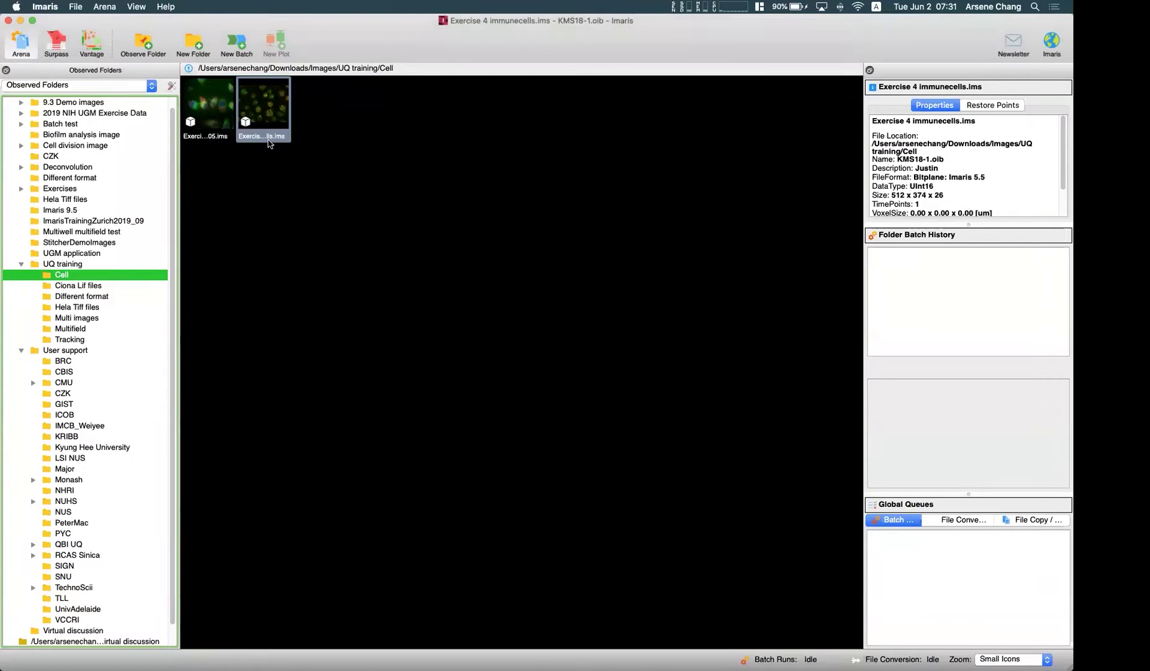
click(89, 114)
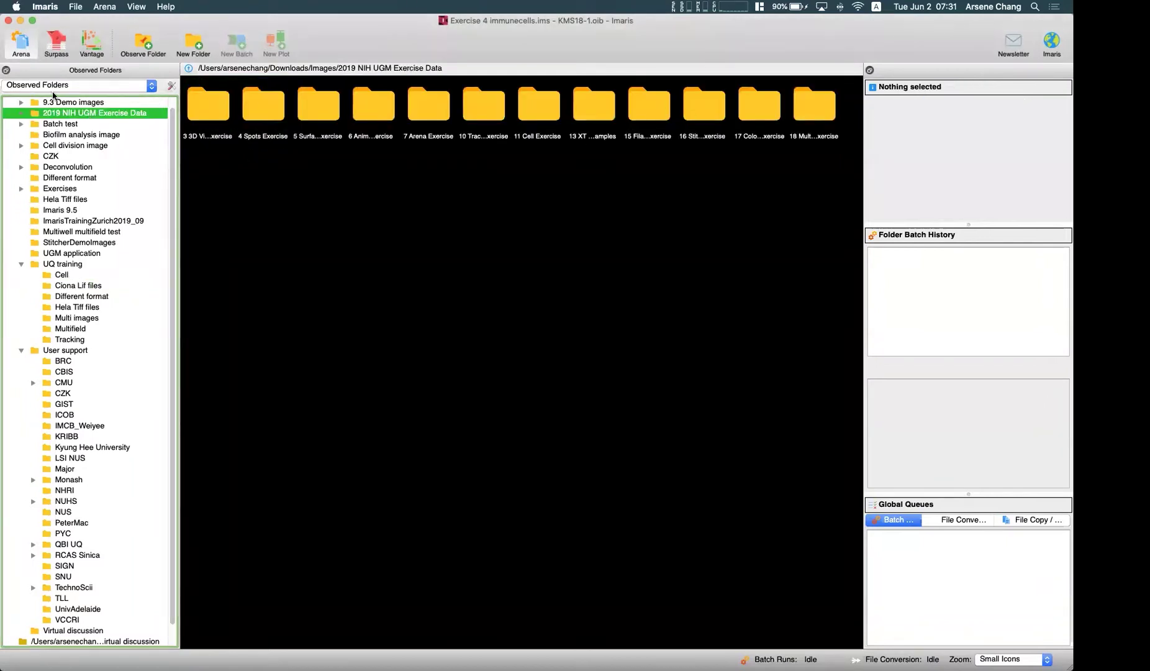
click(21, 112)
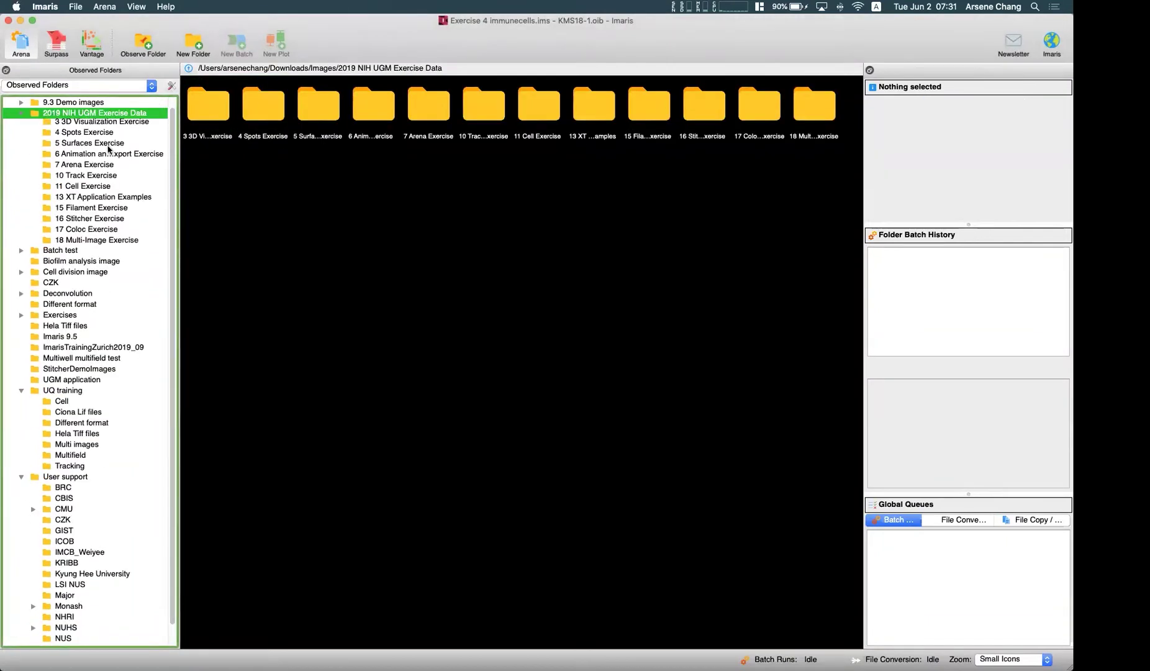
click(95, 189)
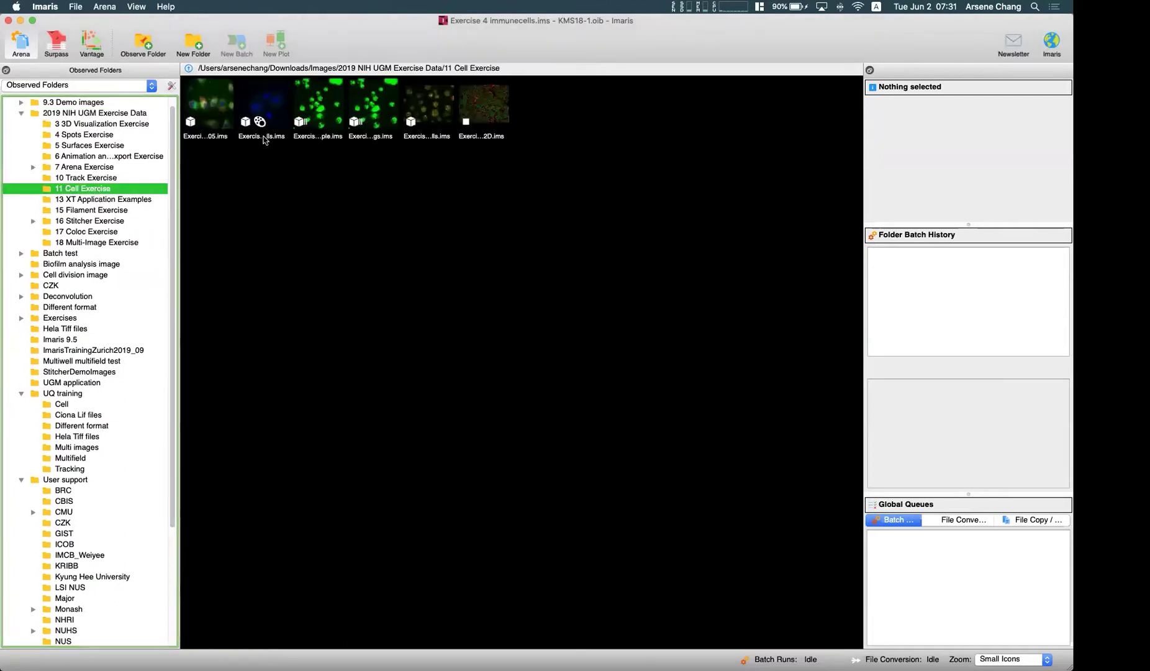
double_click(495, 108)
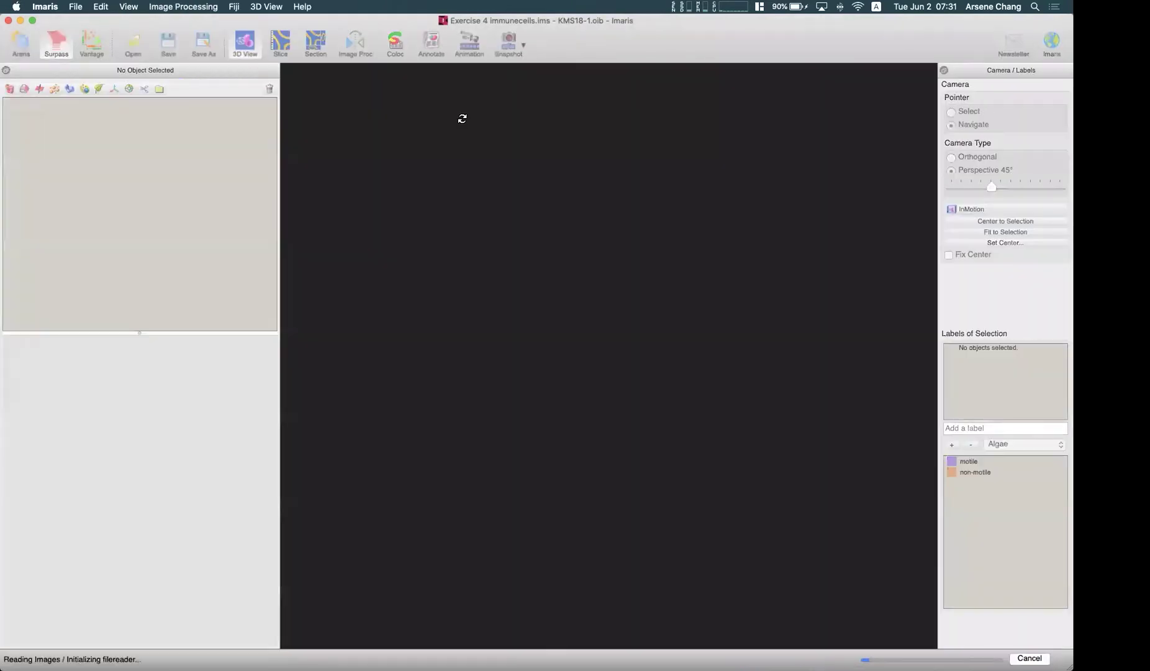
In Display Adjustment, toggle green Channel 1 off and on to compare the muscle image.
scroll(515, 243, up, 5)
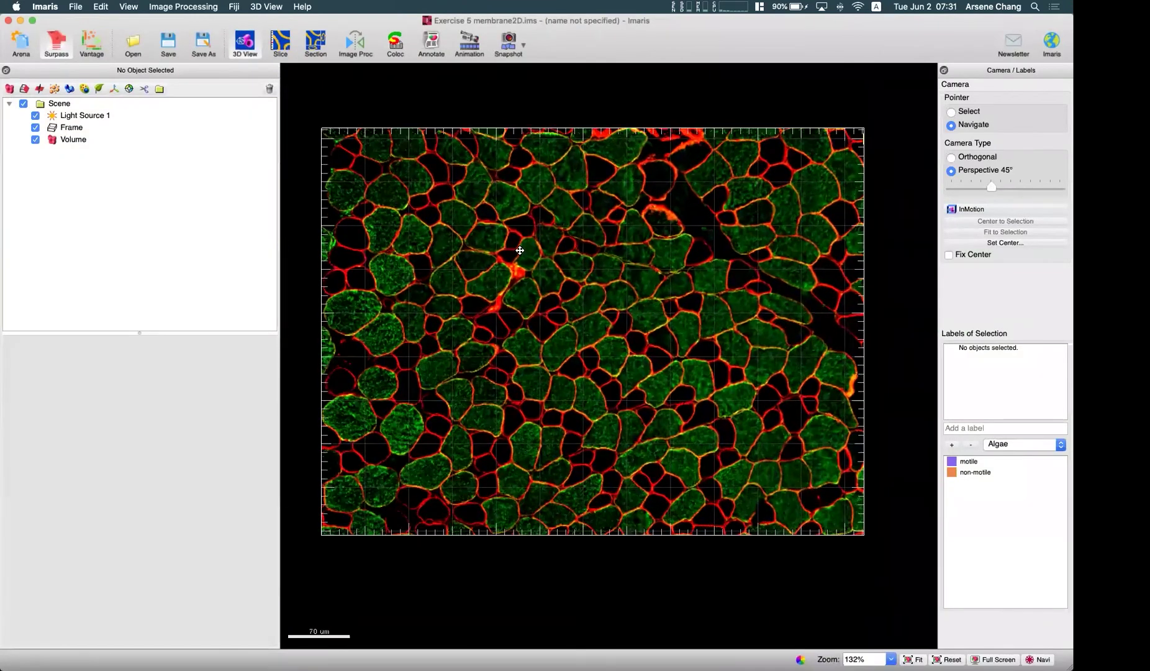
scroll(551, 264, down, 2)
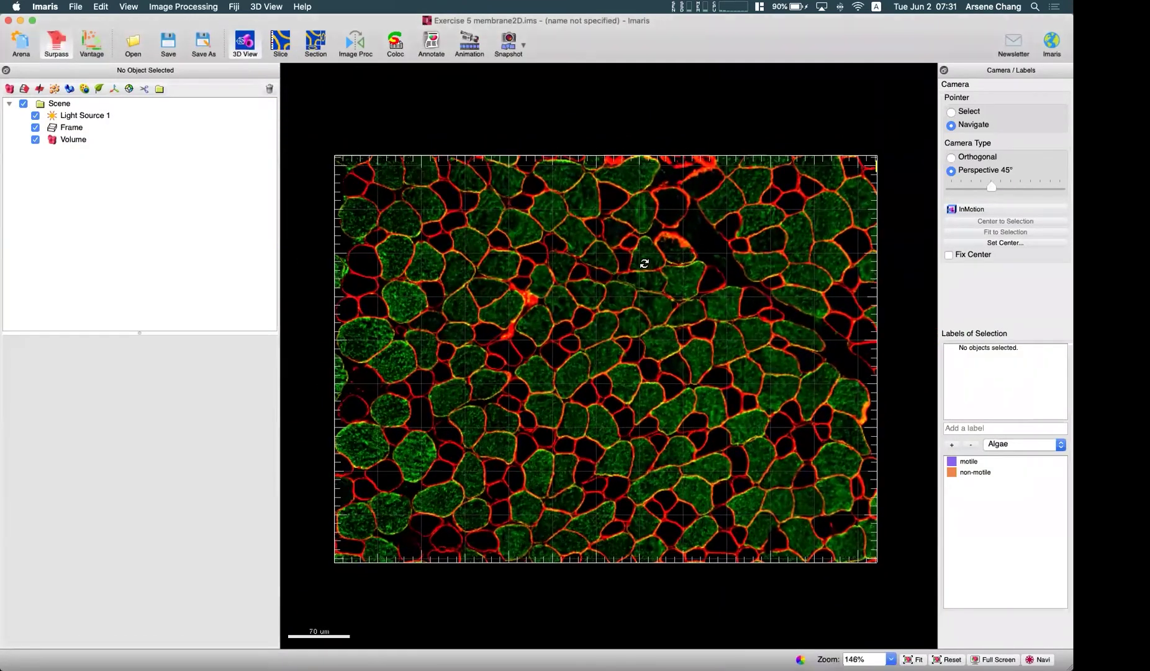
key(super+d)
click(902, 240)
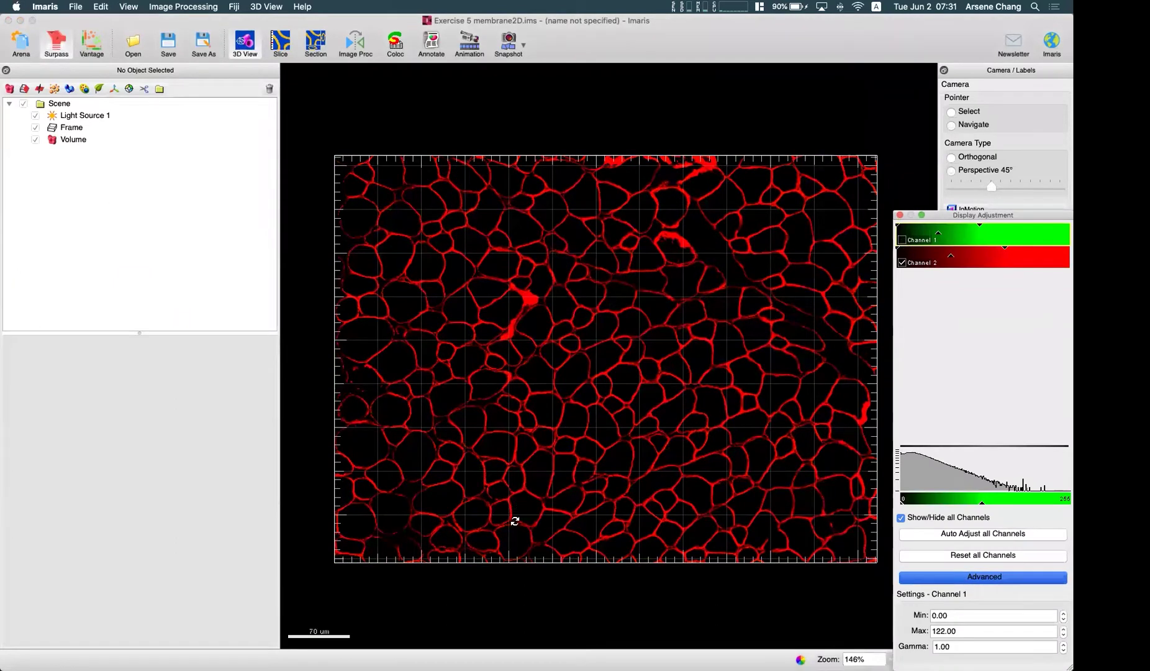
click(902, 240)
scroll(598, 259, up, 5)
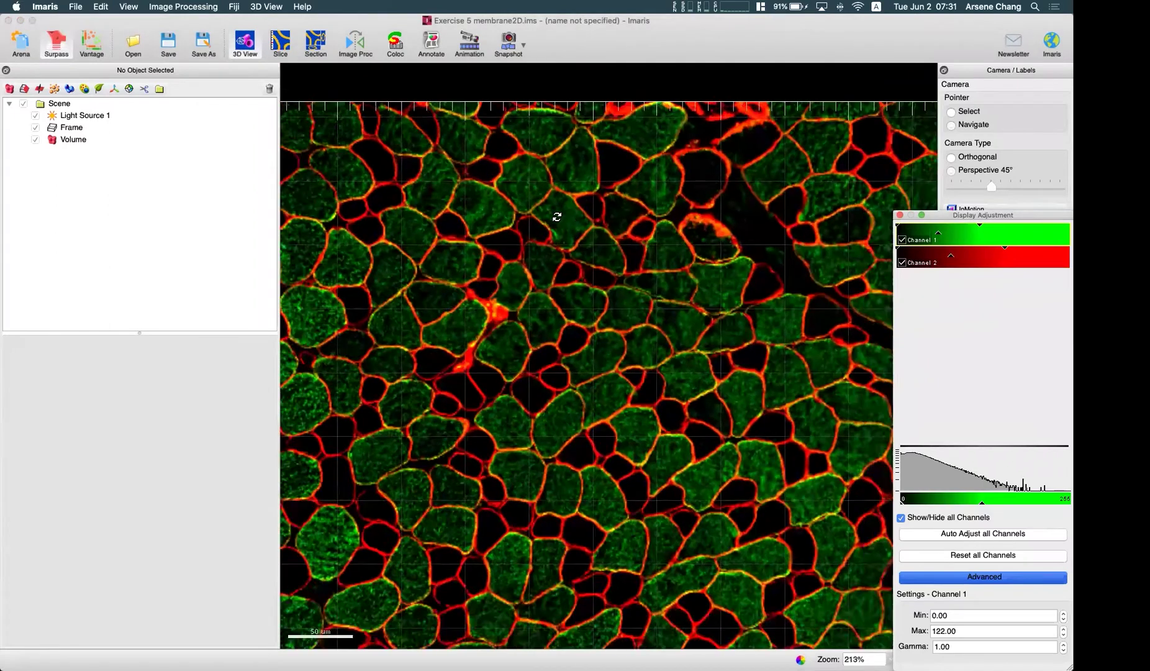
scroll(518, 289, down, 5)
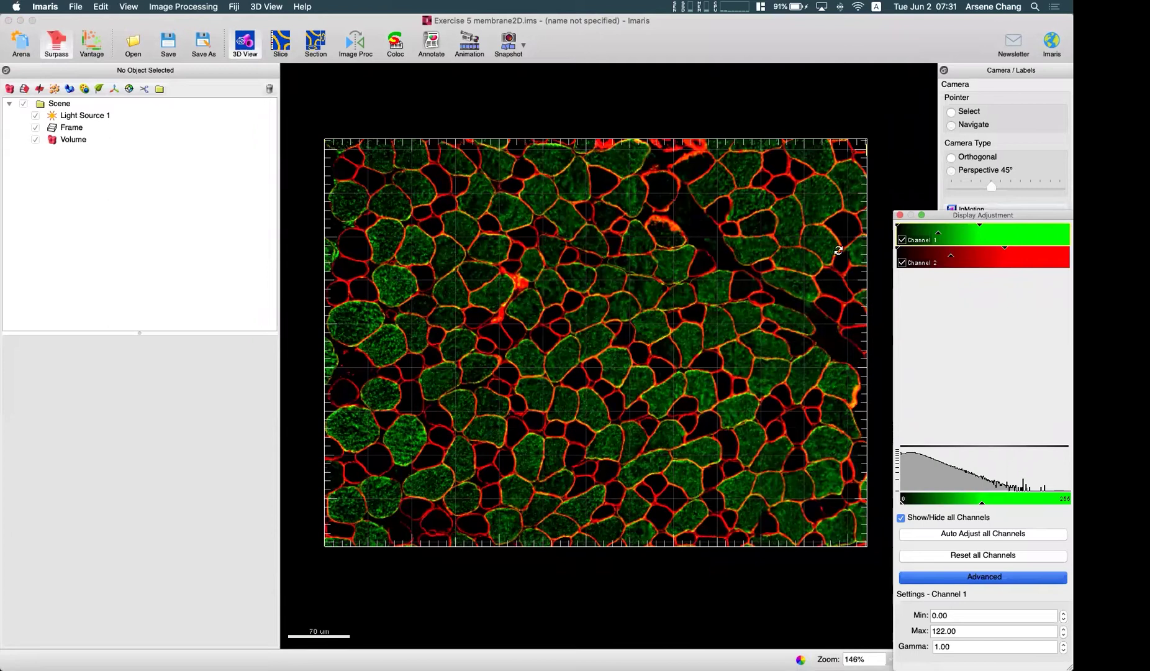
scroll(525, 248, up, 3)
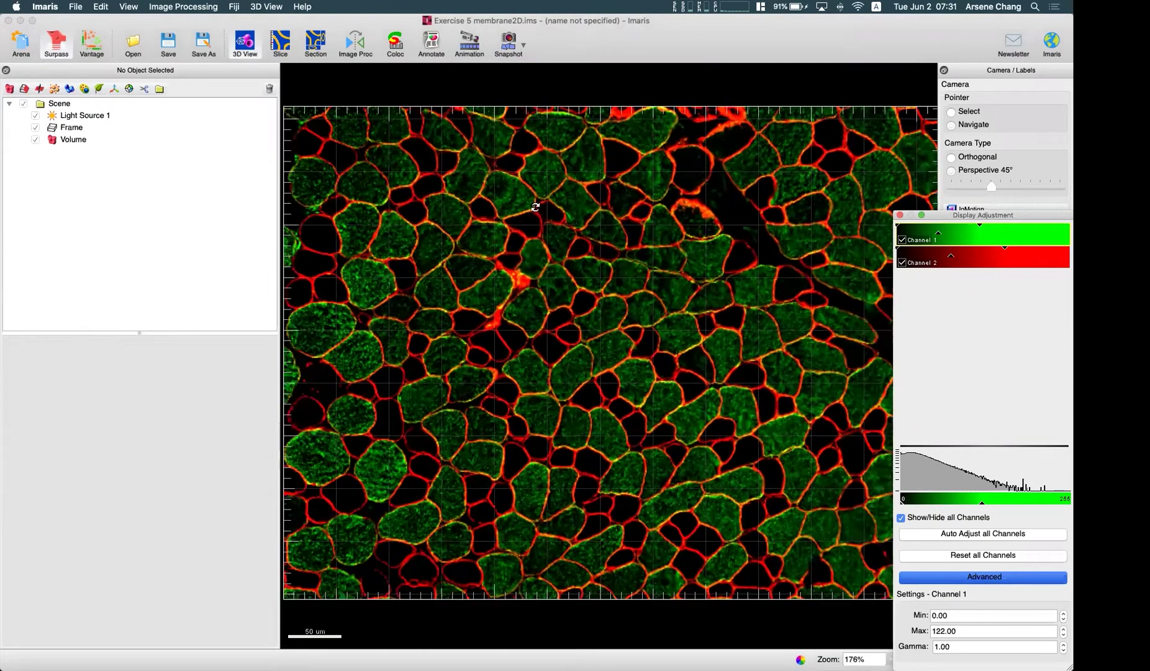
scroll(596, 255, down, 4)
scroll(486, 242, up, 2)
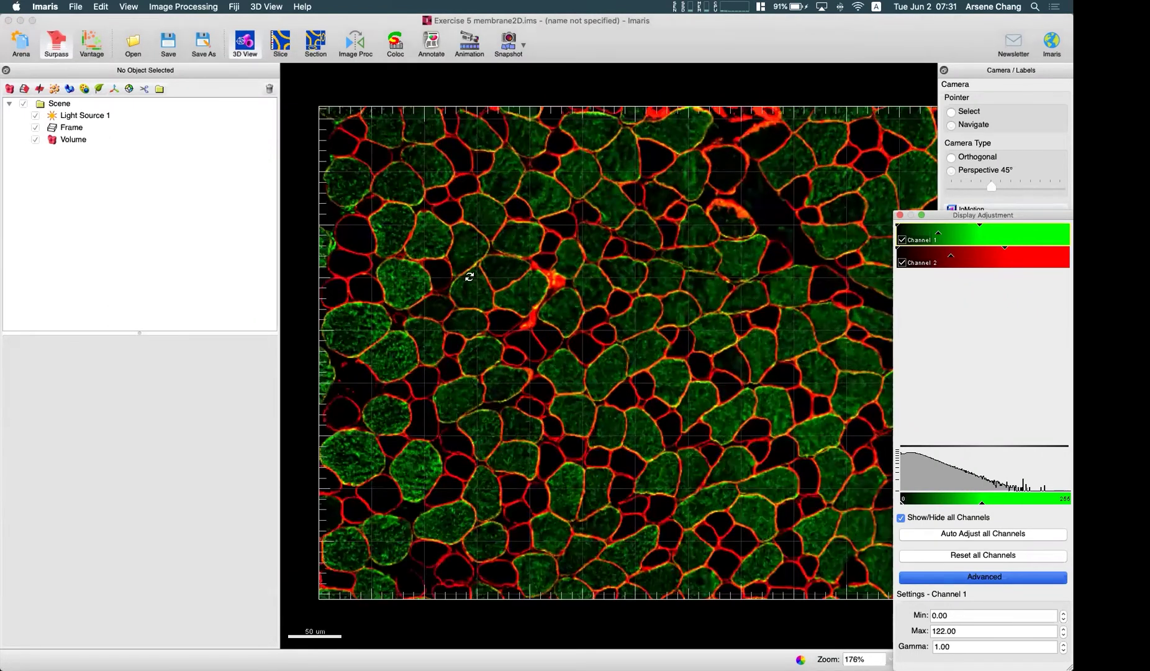
scroll(656, 274, down, 2)
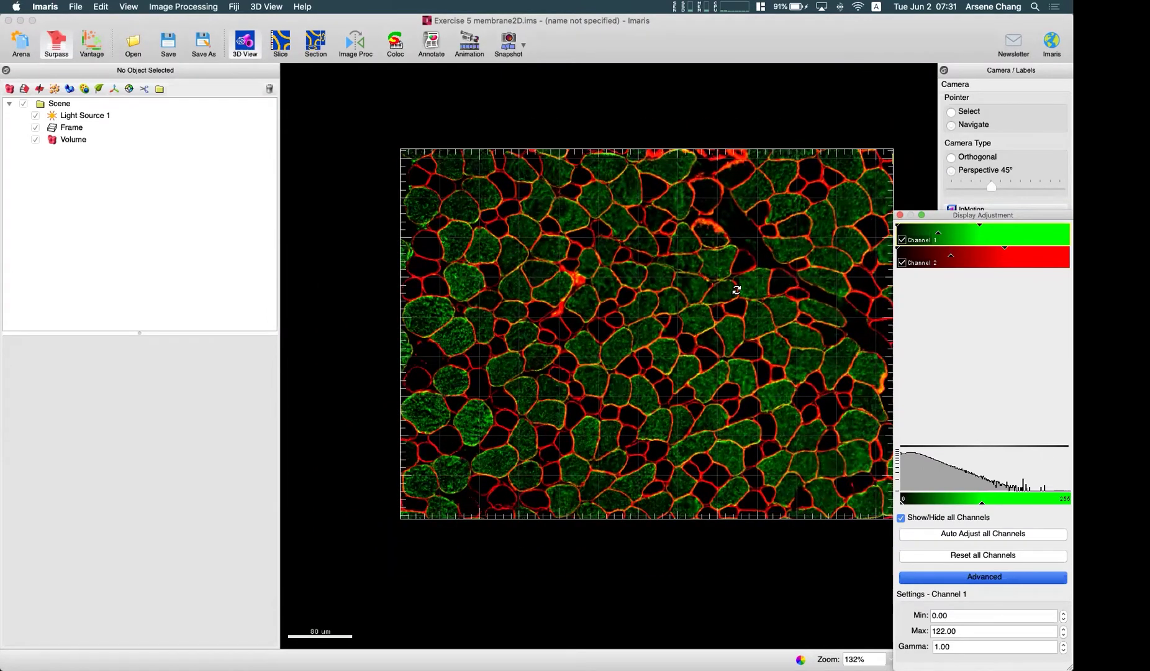
right_drag(714, 293, 665, 283)
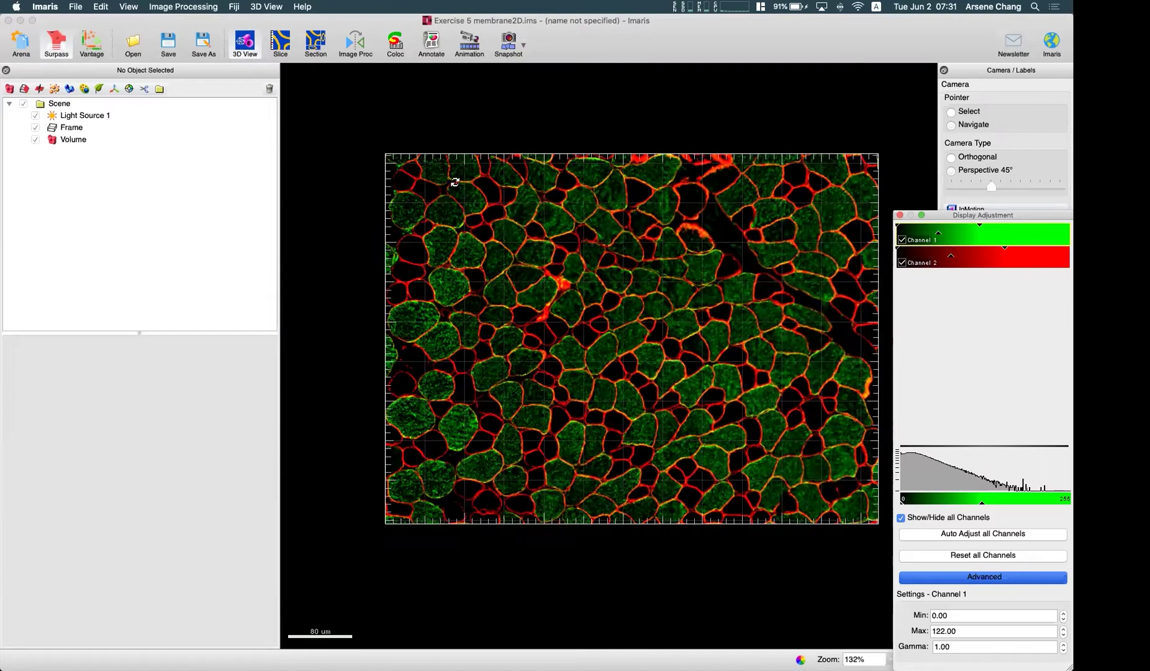
Toggle red Channel 2 off and on, then hide Channel 1 so only membranes show.
click(902, 262)
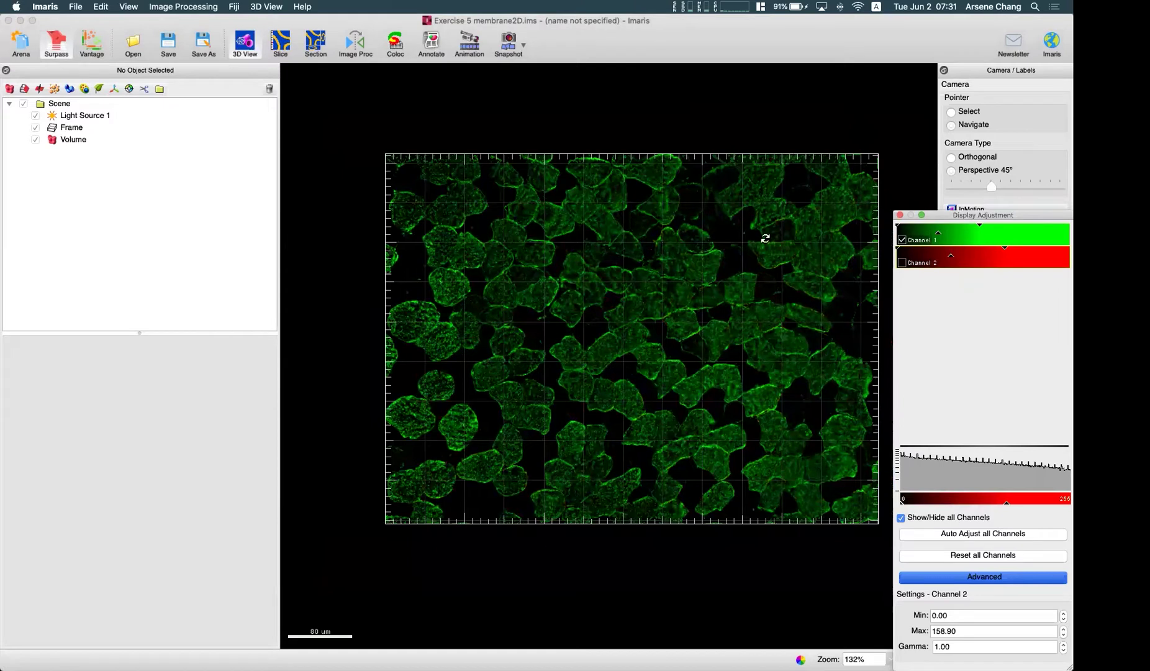
scroll(501, 274, up, 2)
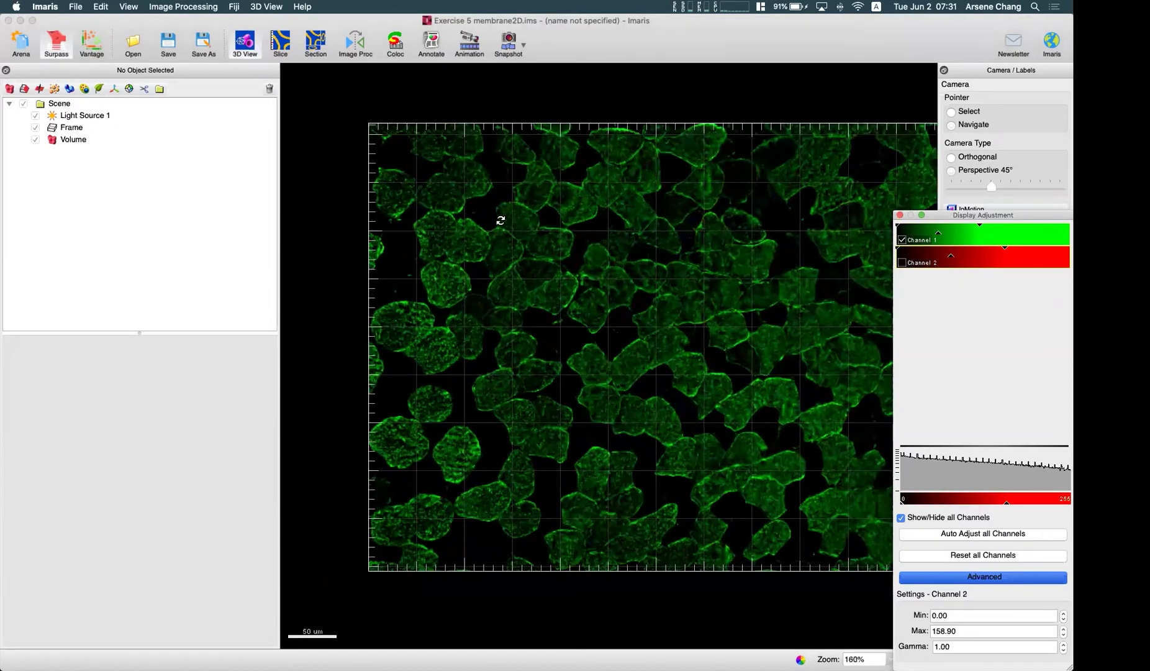
scroll(673, 260, down, 5)
click(670, 305)
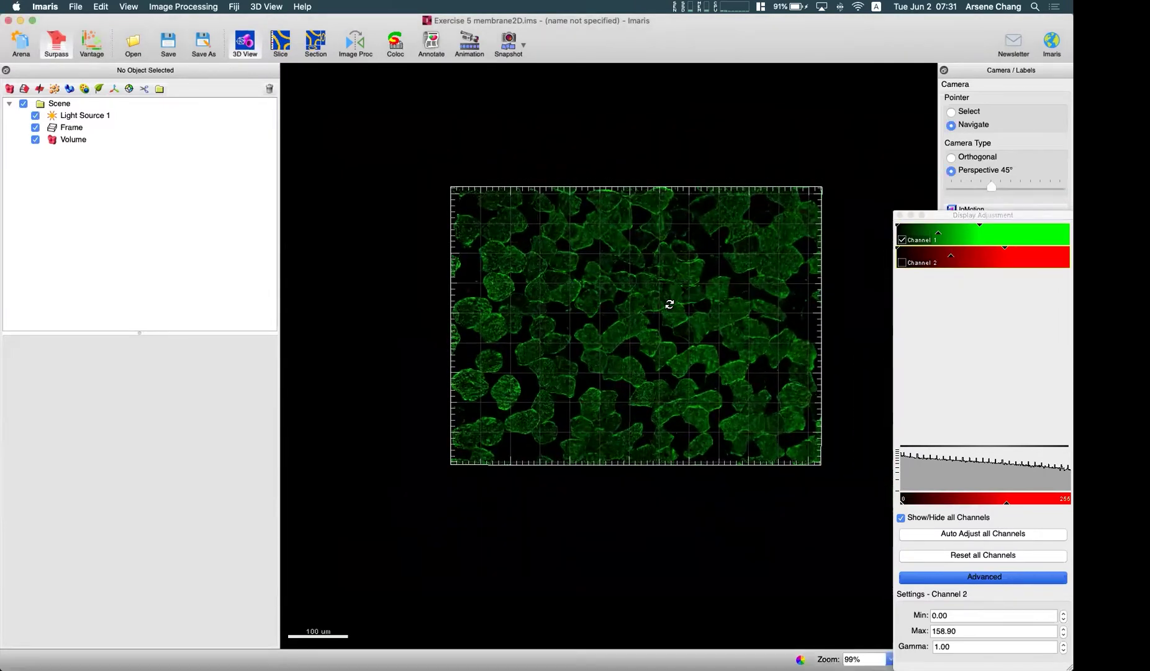
click(902, 262)
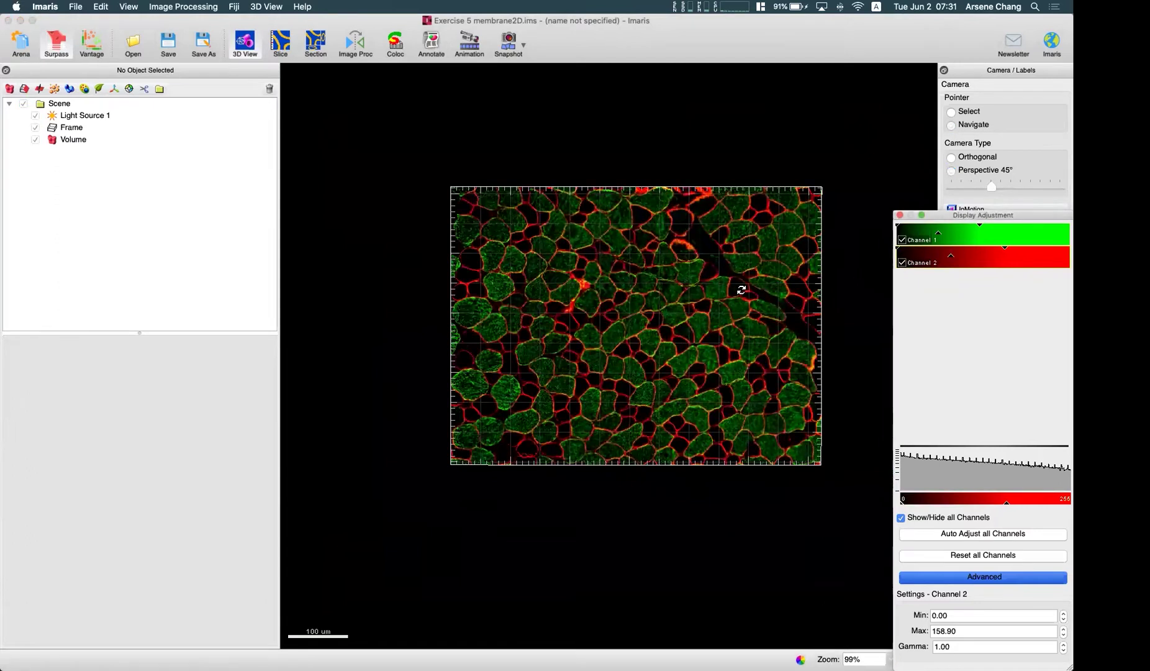
click(902, 240)
click(682, 296)
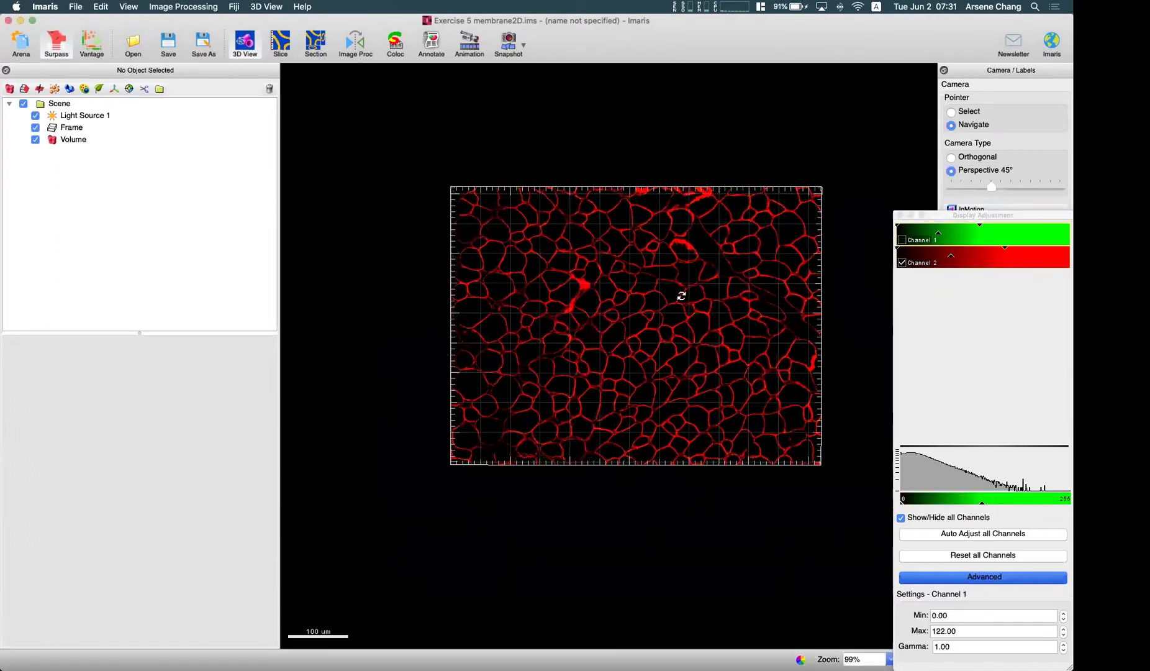
scroll(682, 296, up, 3)
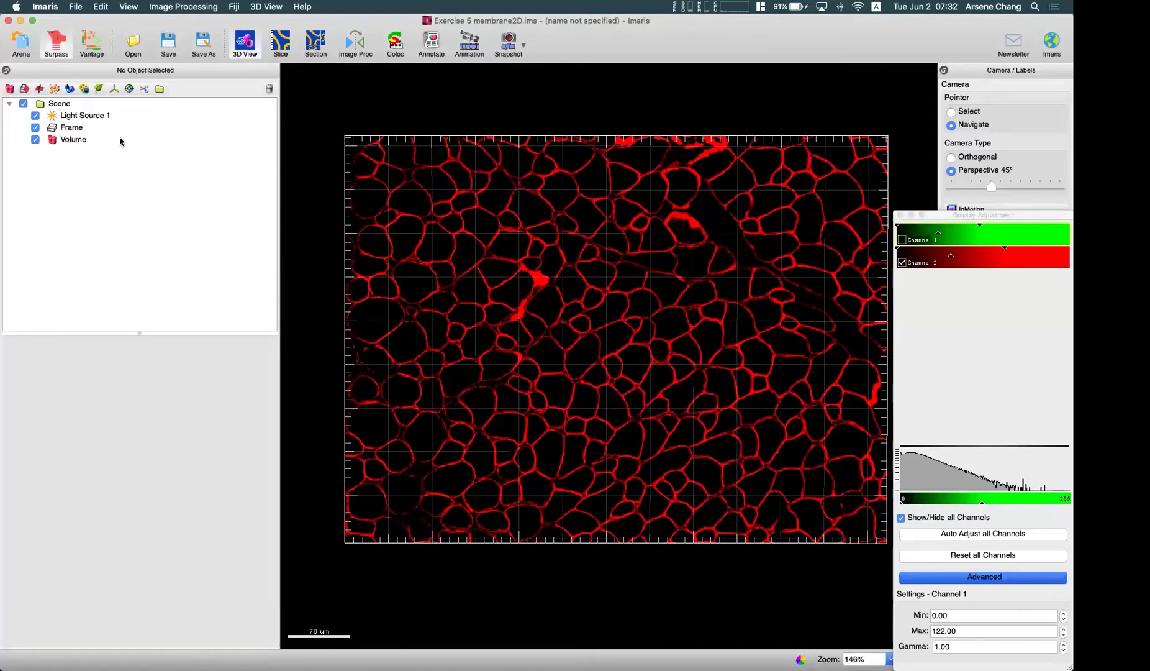
click(85, 89)
click(103, 456)
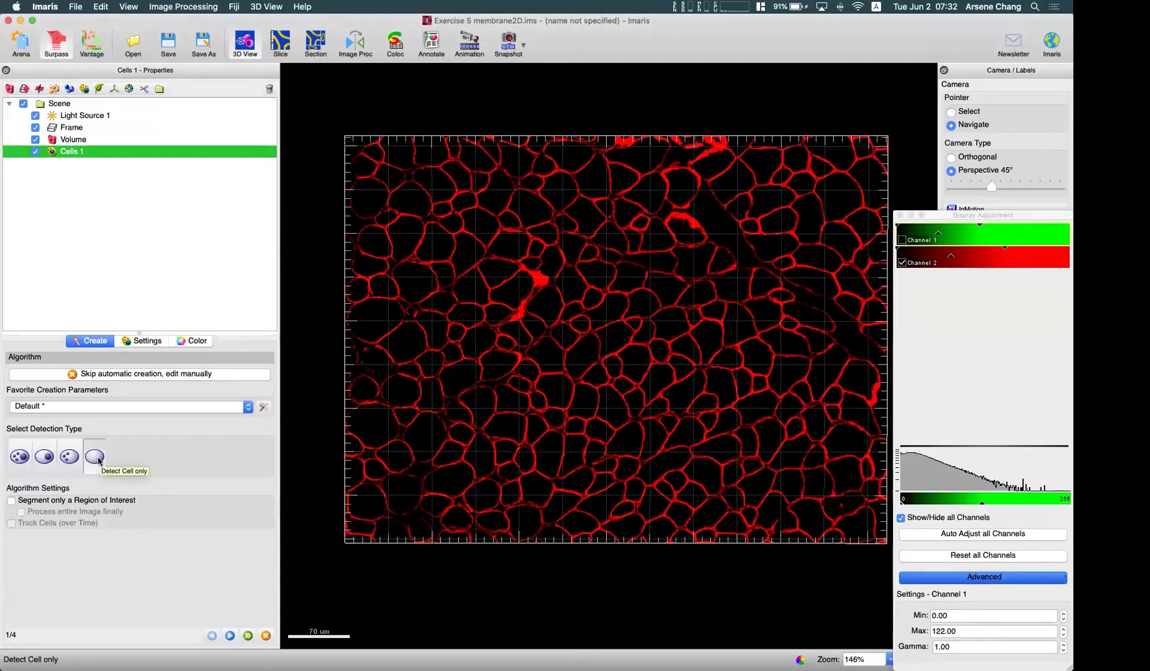
click(230, 635)
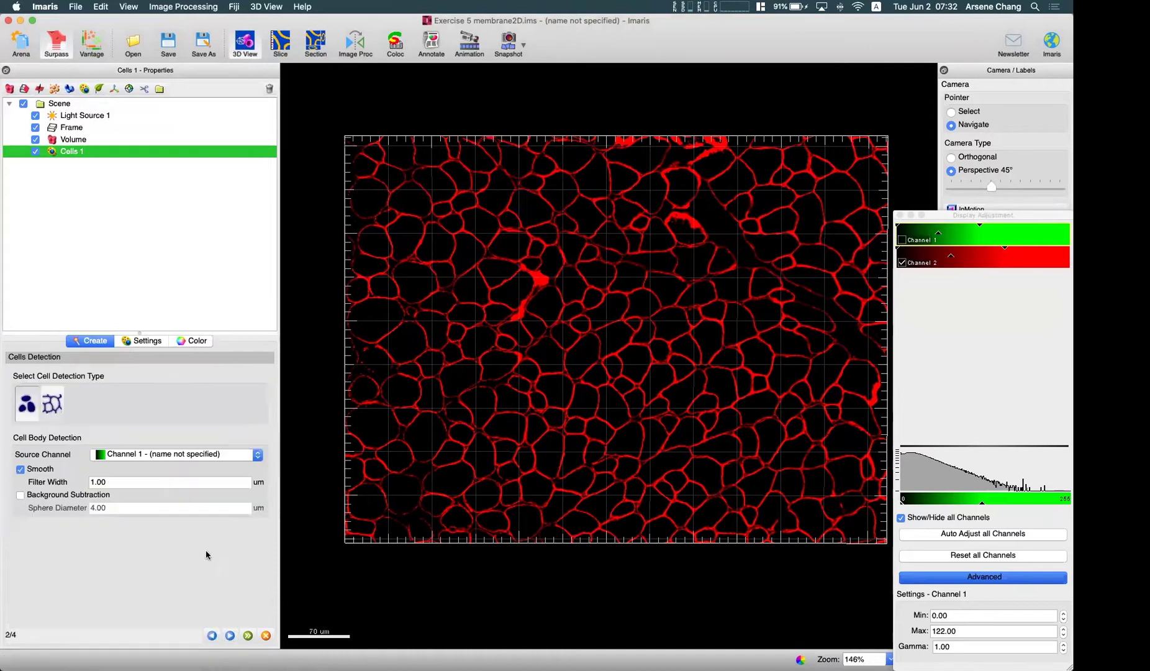
click(52, 404)
click(39, 417)
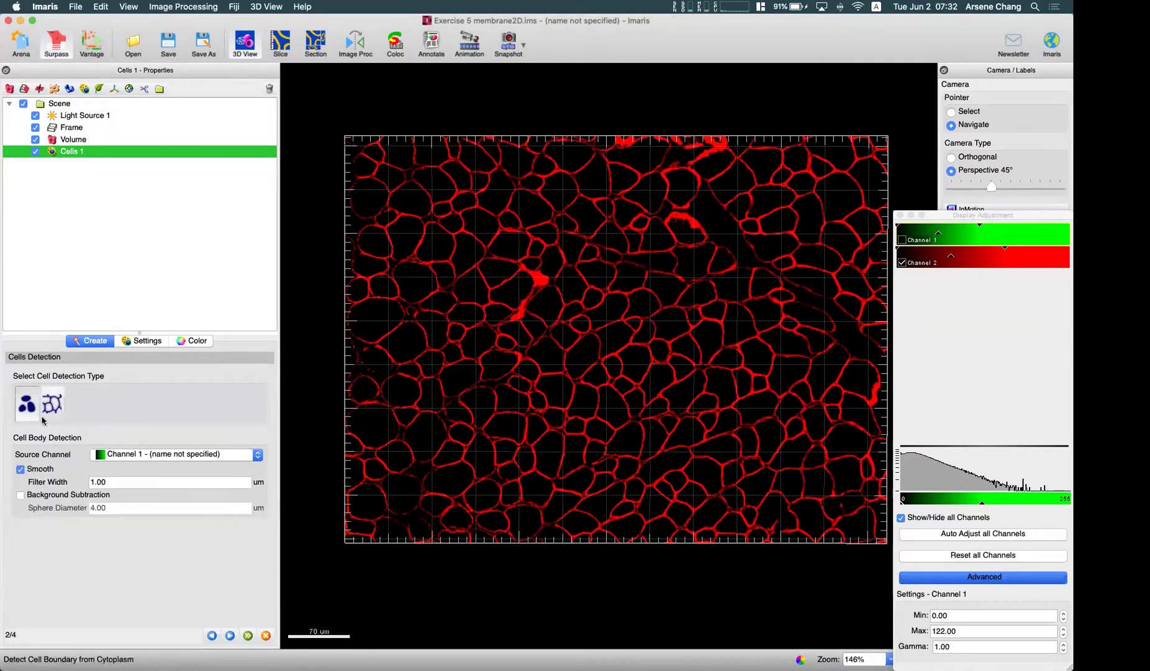
click(54, 407)
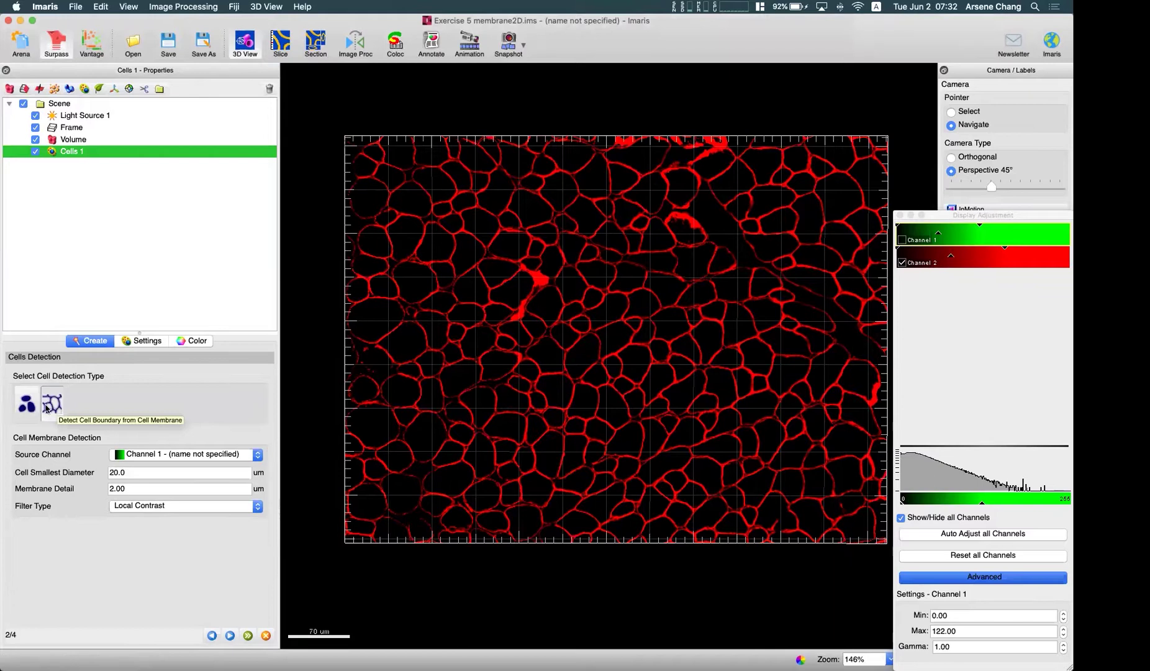
drag(637, 365, 630, 366)
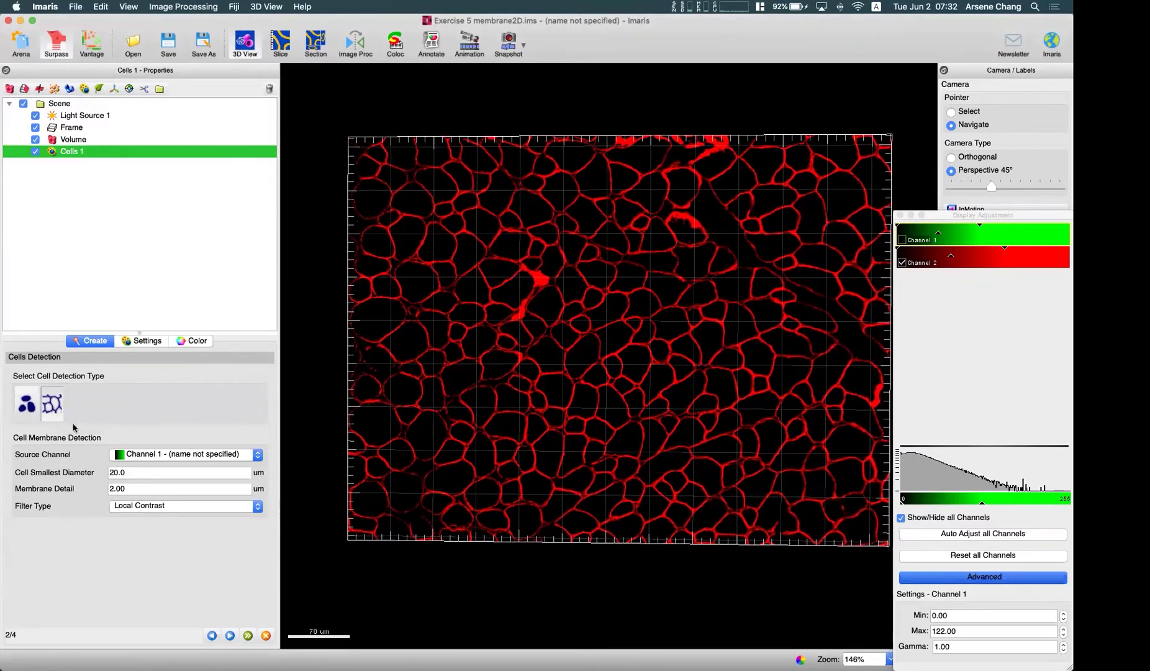
click(179, 458)
click(179, 468)
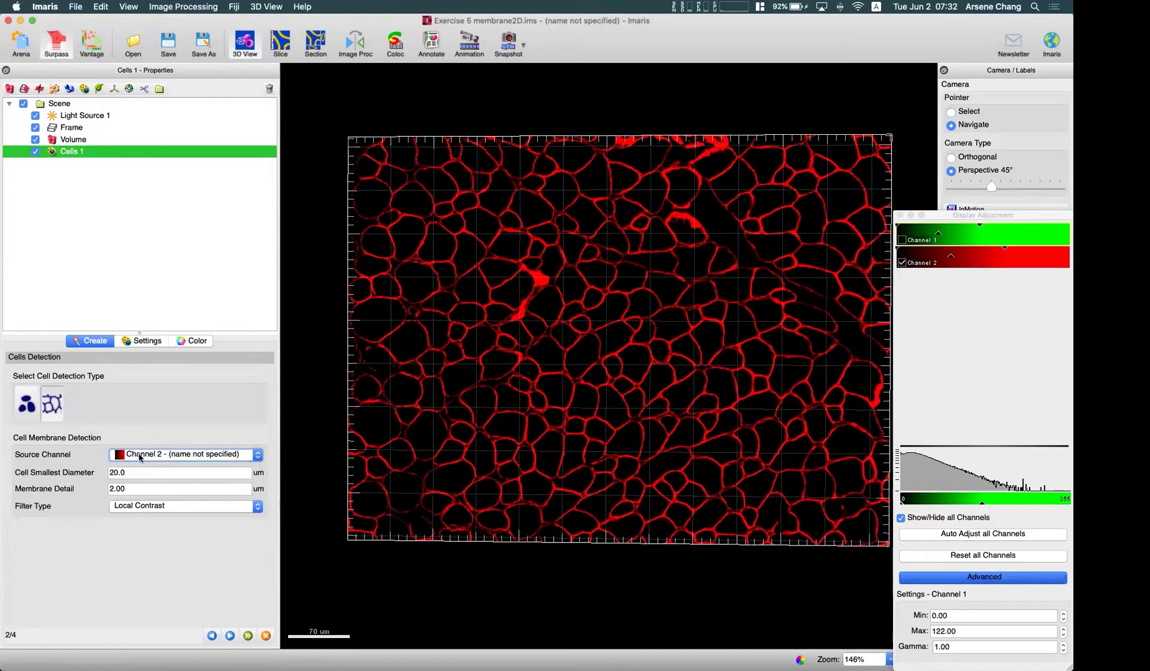
drag(508, 308, 558, 293)
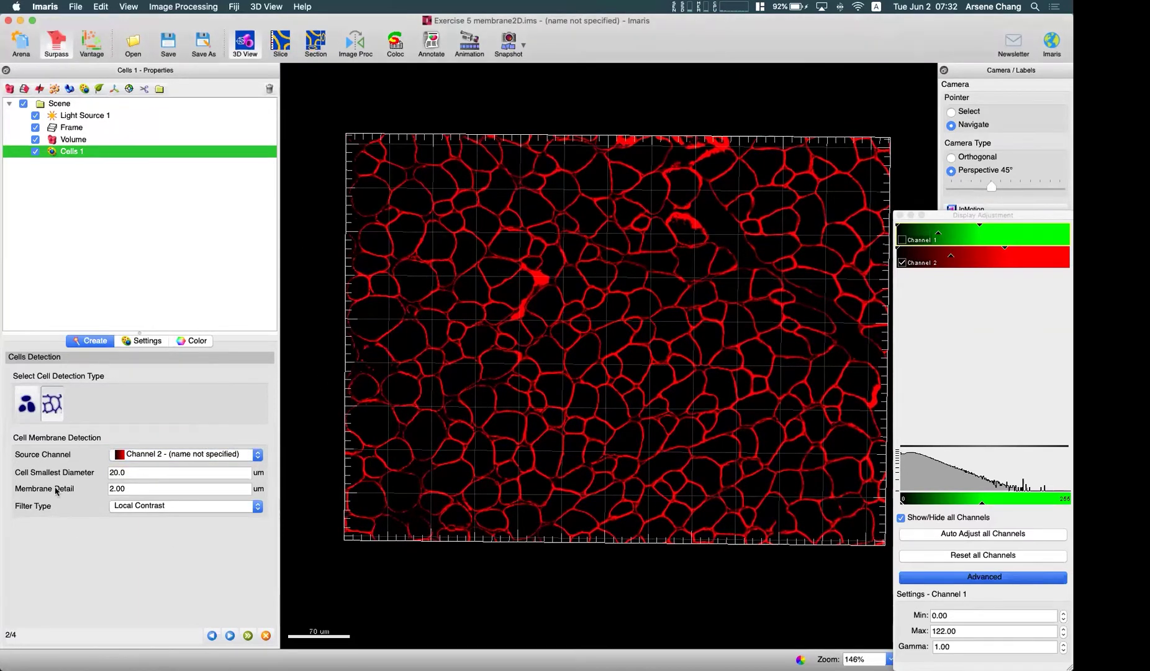
Measure a small fibre in Slice view (14.1 µm) and set Cell Smallest Diameter to 14.
click(282, 48)
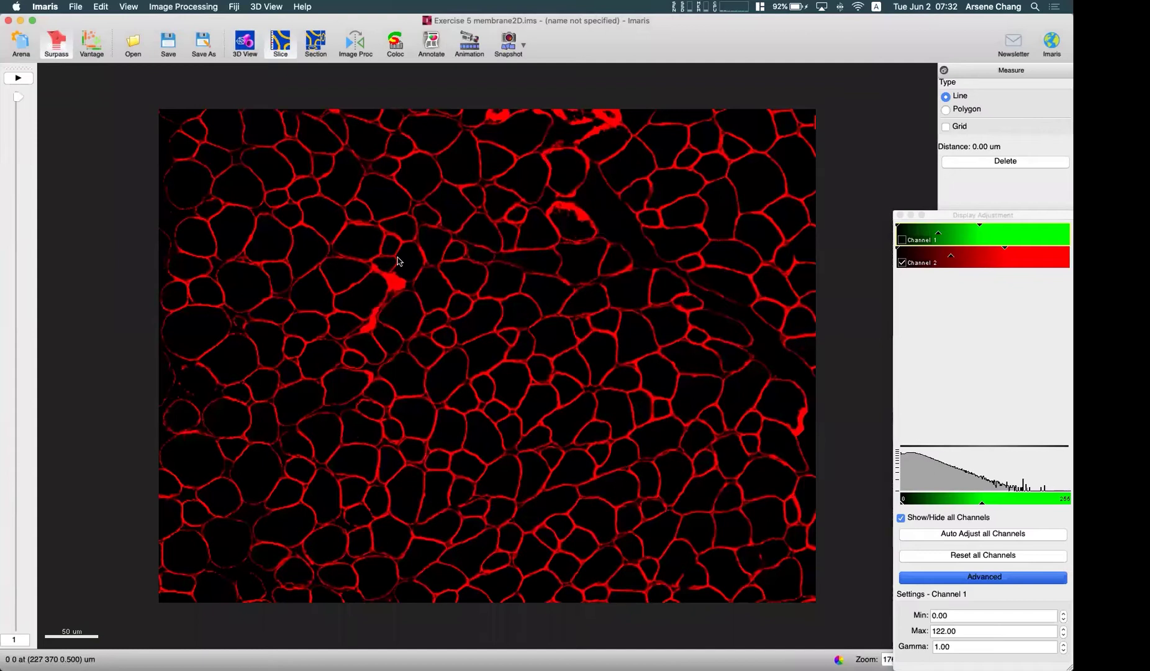
scroll(392, 267, up, 5)
click(358, 211)
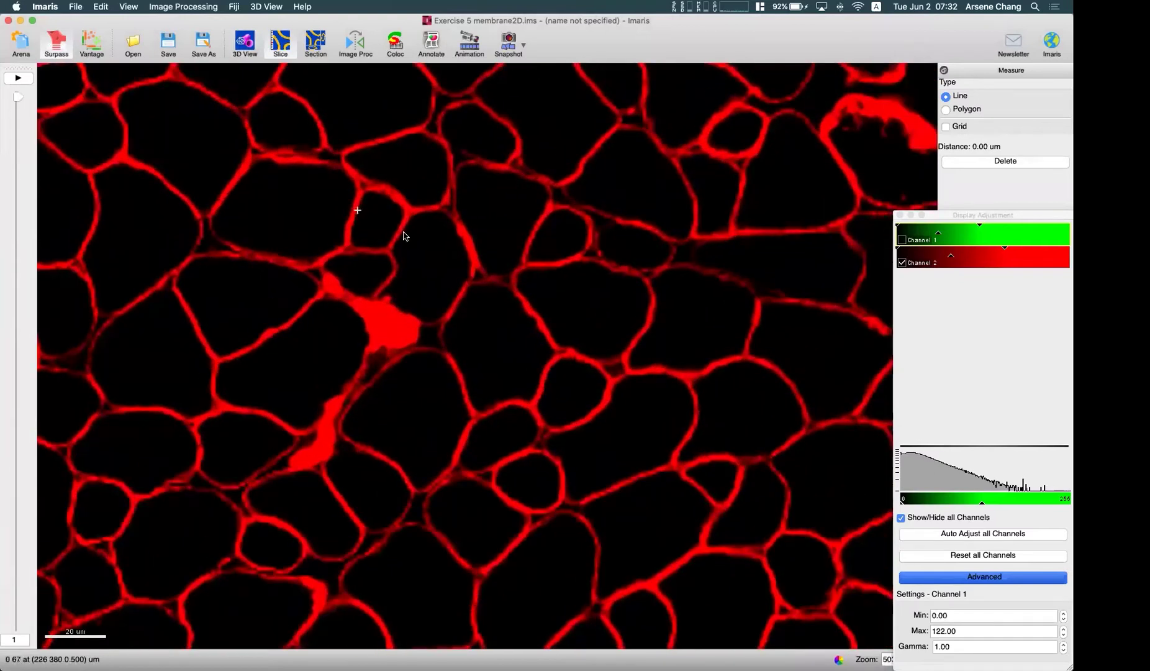
click(396, 230)
scroll(600, 272, down, 3)
scroll(602, 272, down, 2)
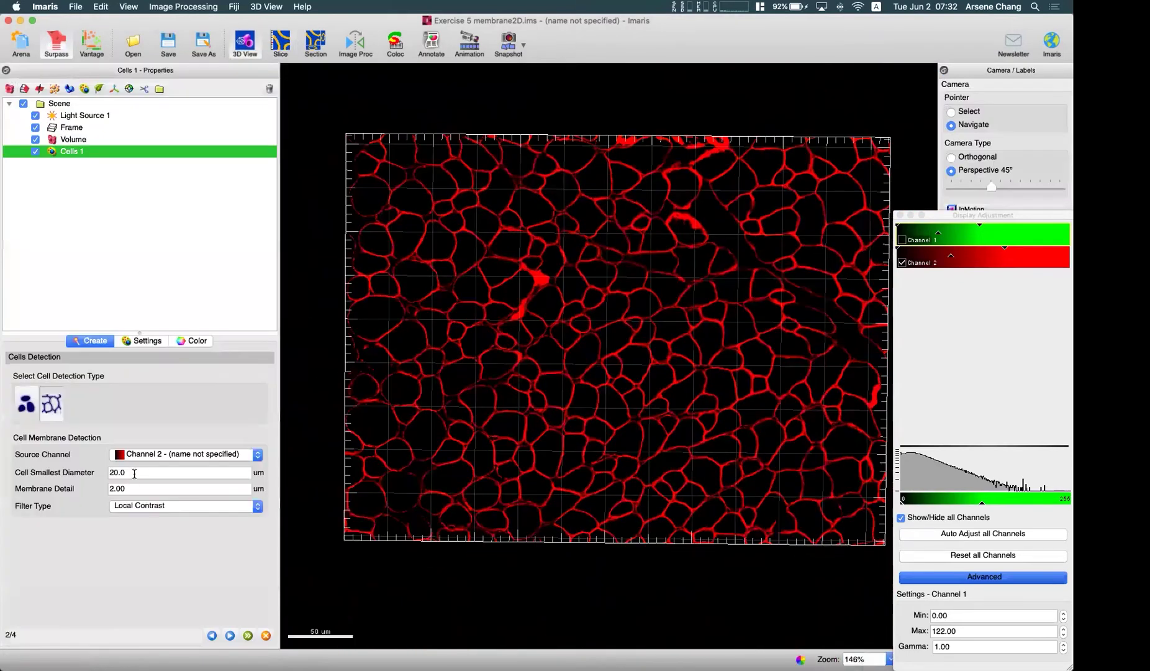
double_click(111, 472)
text(14)
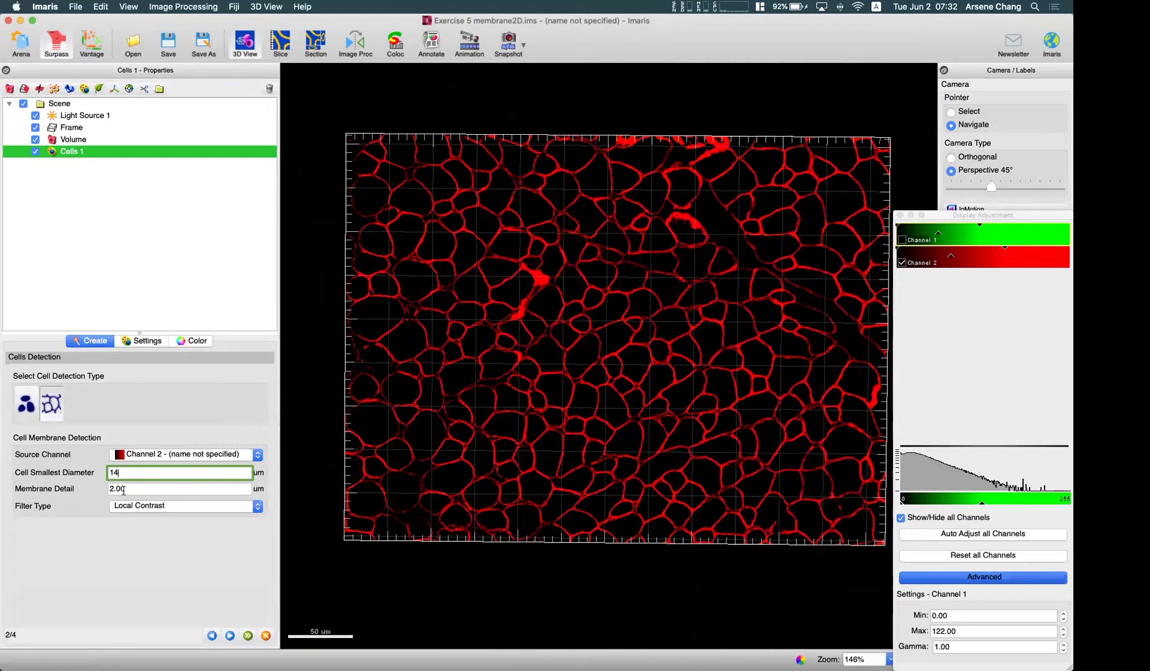
click(520, 306)
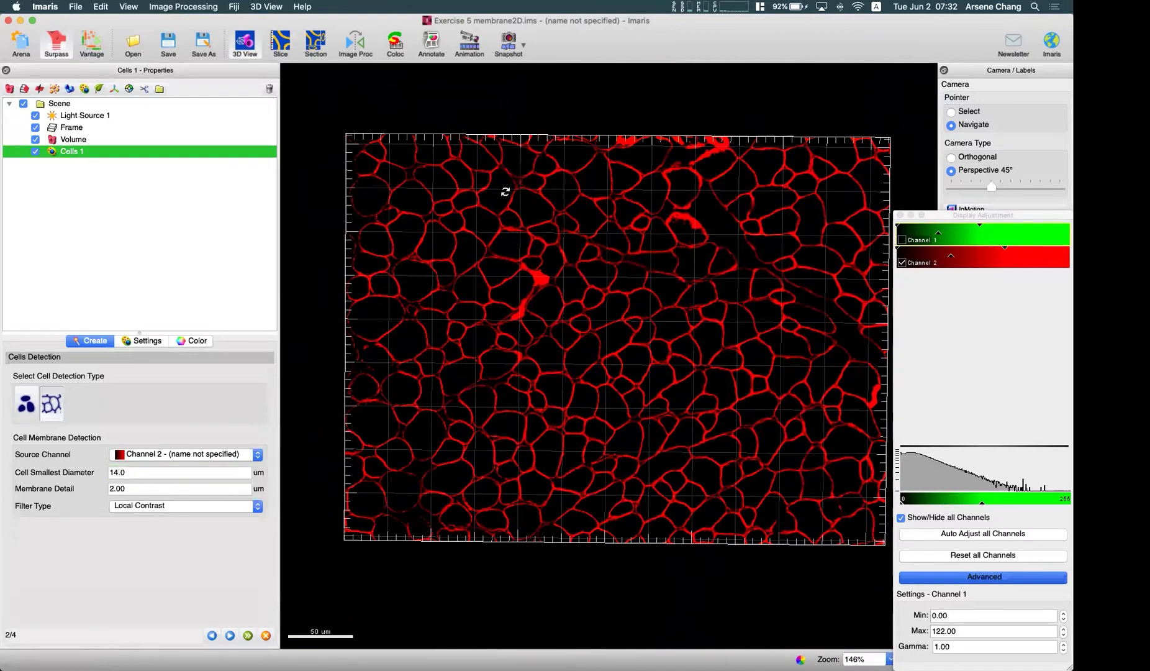
Measure the red membrane thickness, first 3.21 µm, then more finely at 1.53 µm.
click(280, 42)
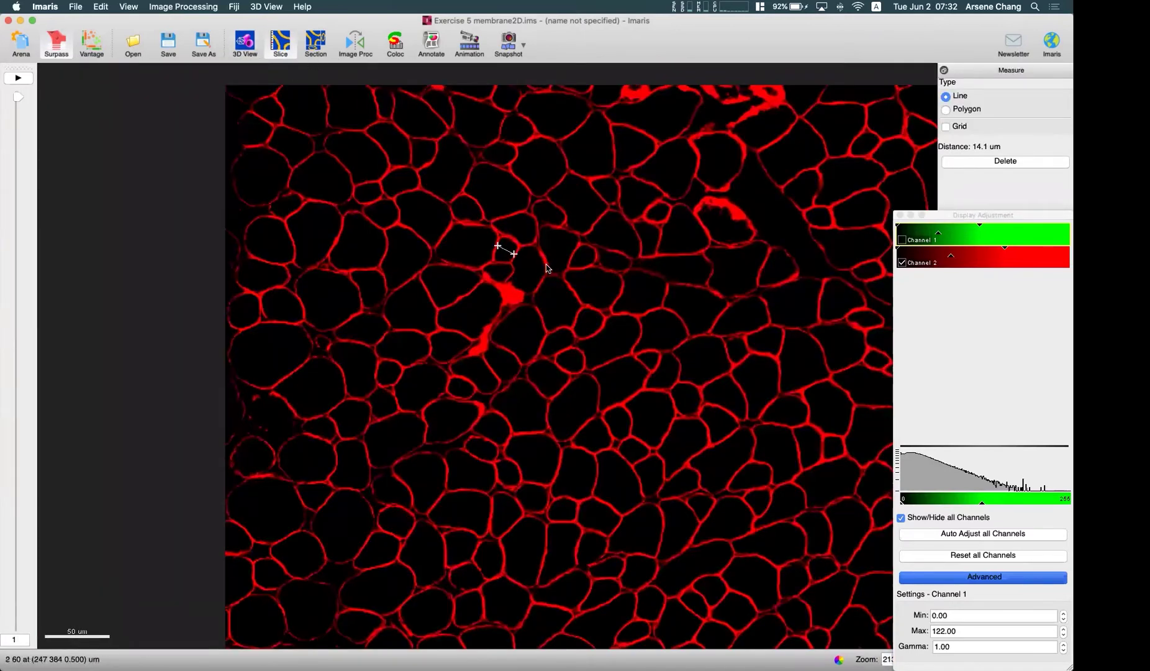
scroll(547, 268, up, 5)
click(518, 244)
click(538, 234)
scroll(576, 328, down, 2)
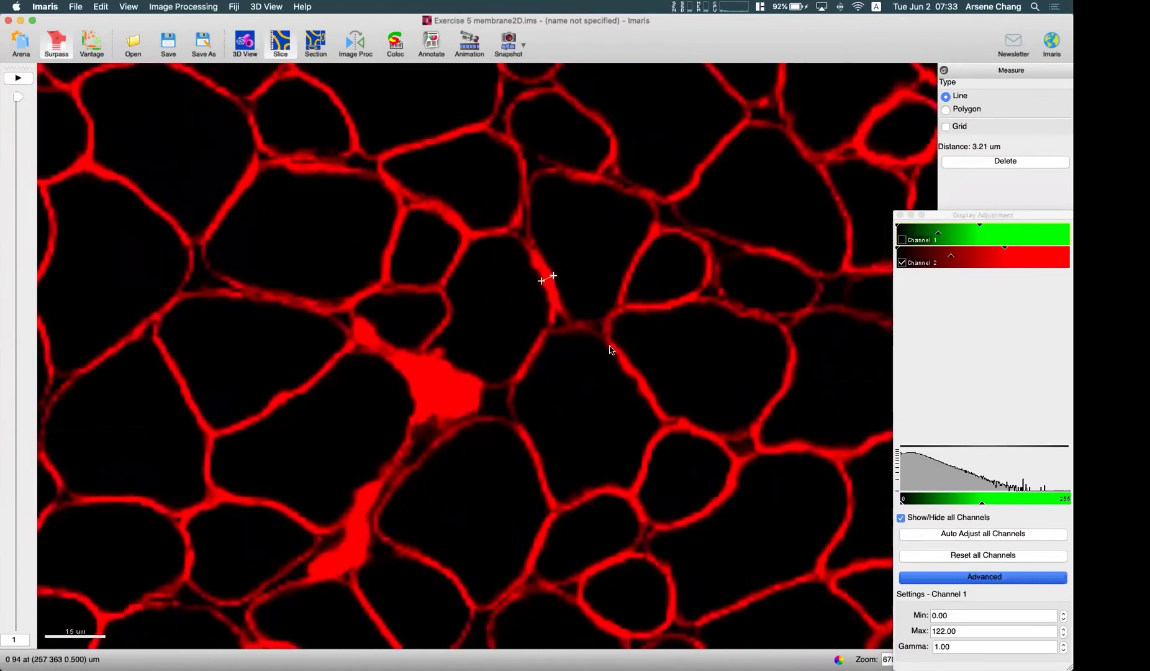
scroll(610, 350, down, 1)
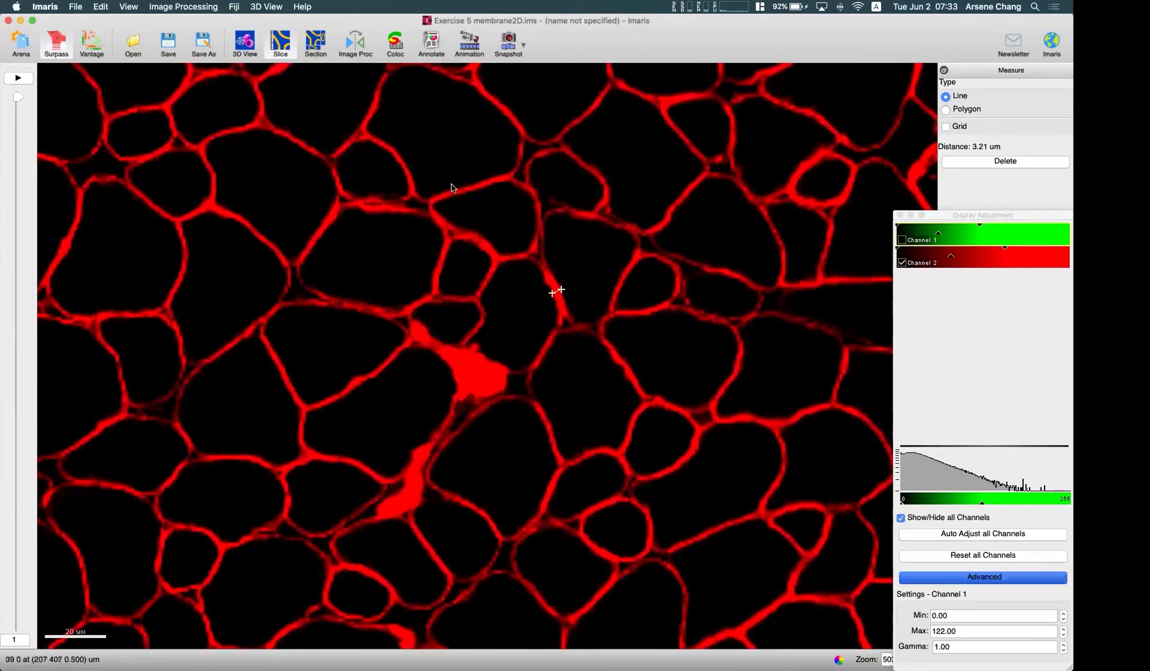
scroll(577, 122, up, 2)
scroll(573, 127, up, 1)
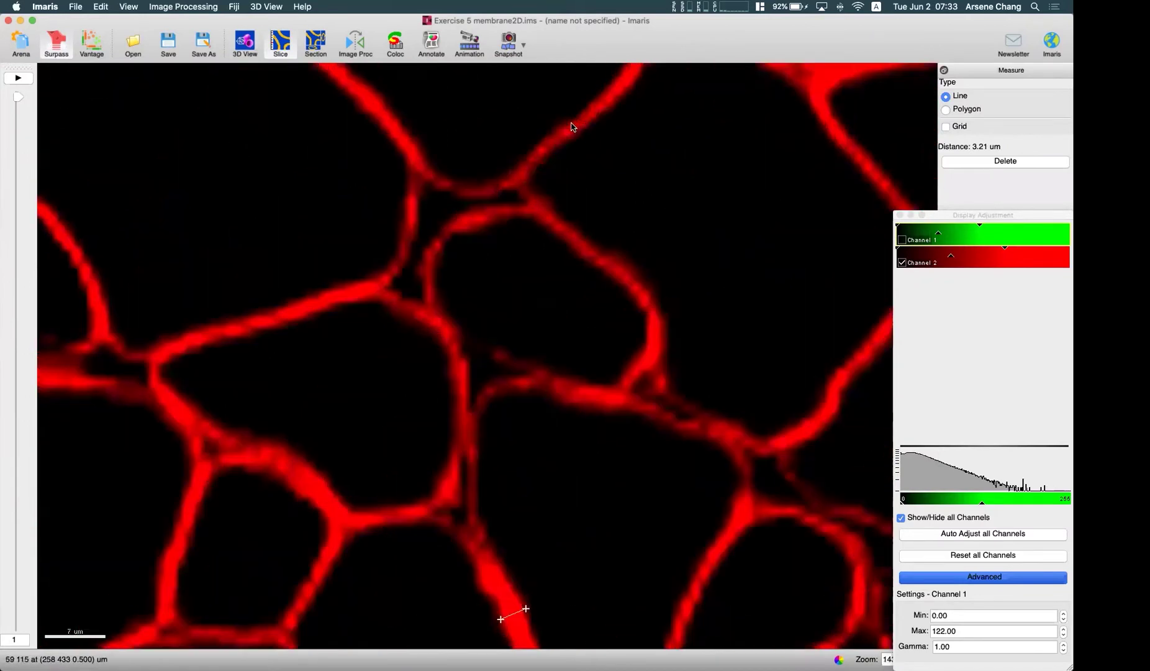
click(556, 130)
click(565, 140)
click(927, 217)
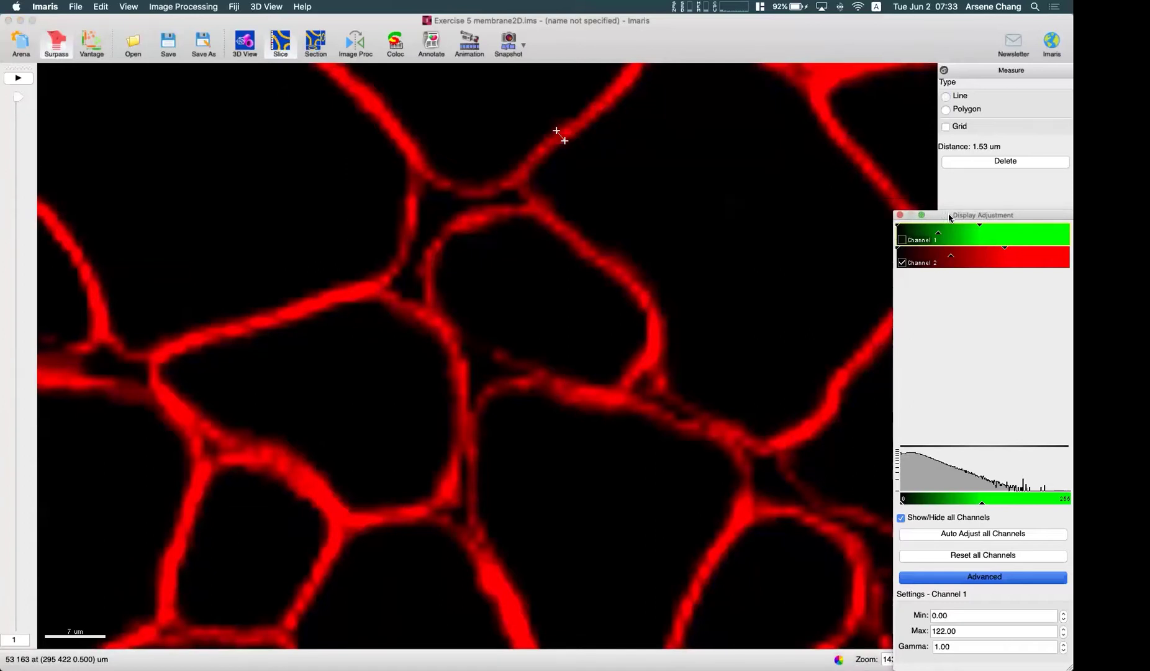
drag(950, 217, 950, 240)
click(245, 42)
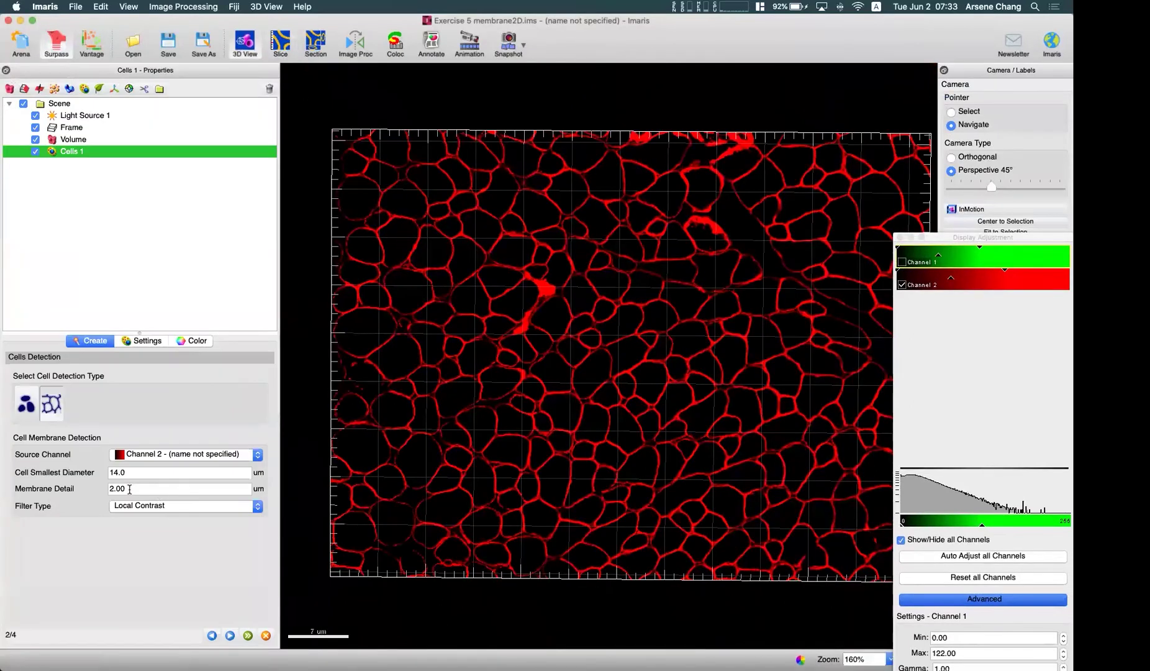
Set Membrane Detail to 1.50 with the Smooth filter type and advance to thresholding.
click(130, 489)
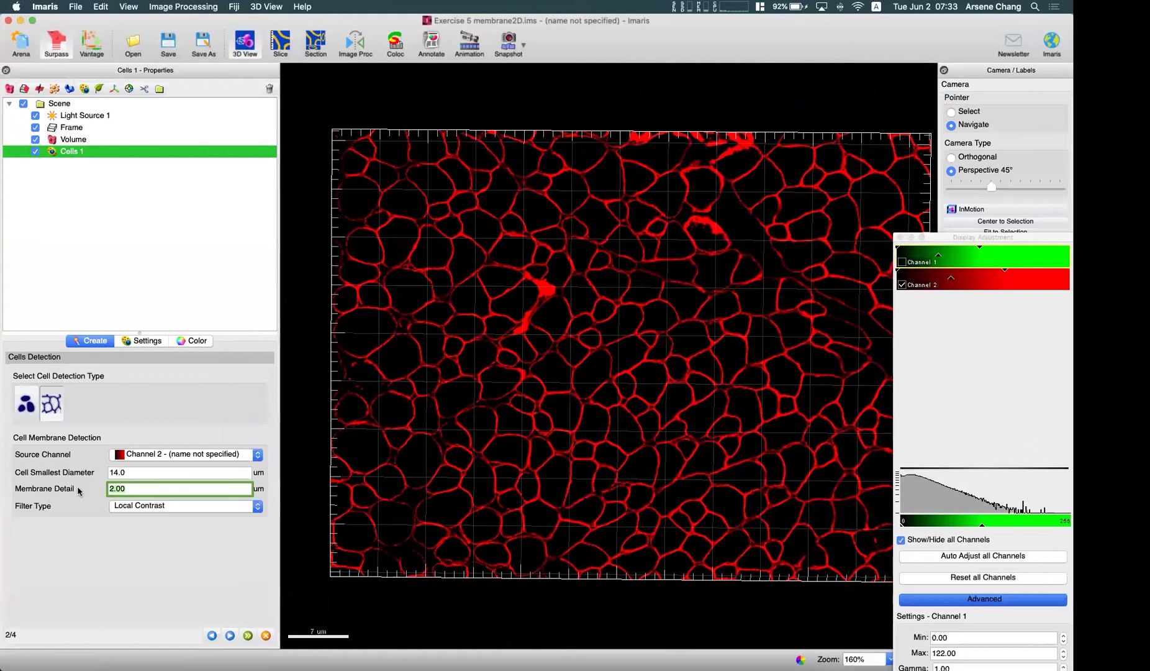
click(149, 509)
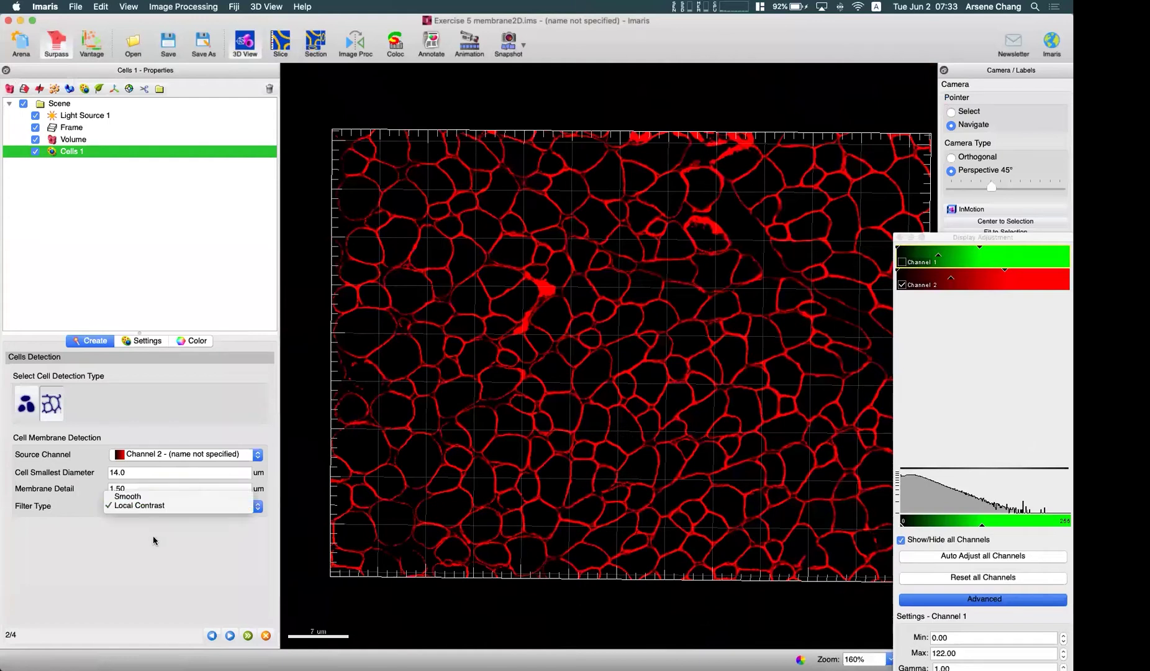
click(146, 499)
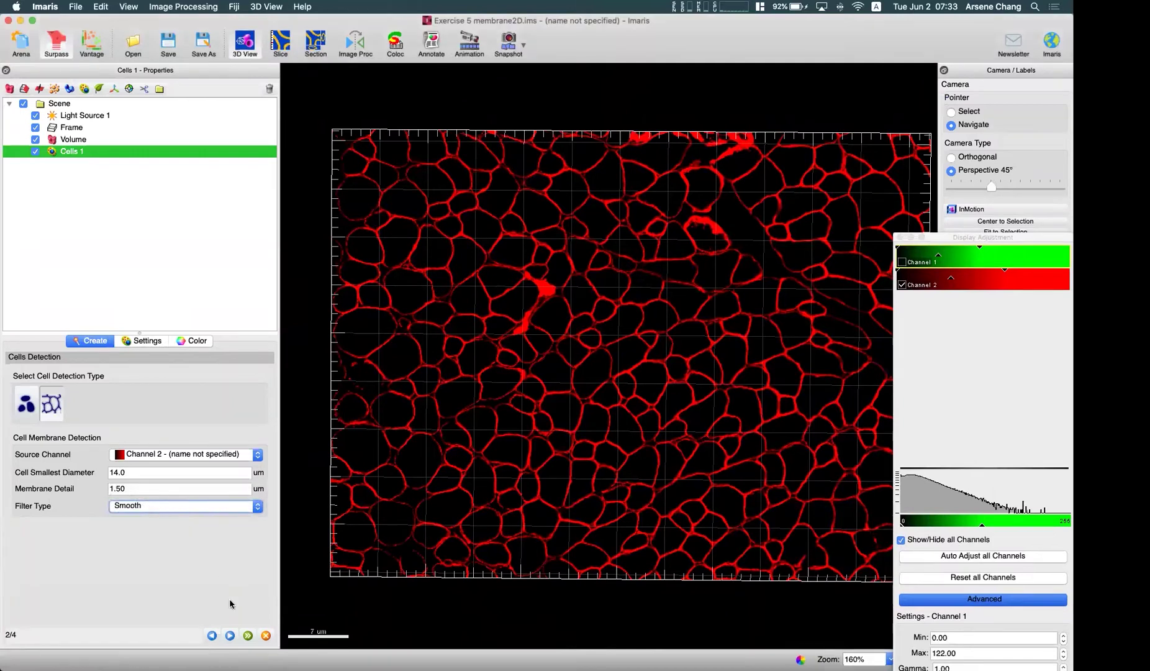
click(230, 635)
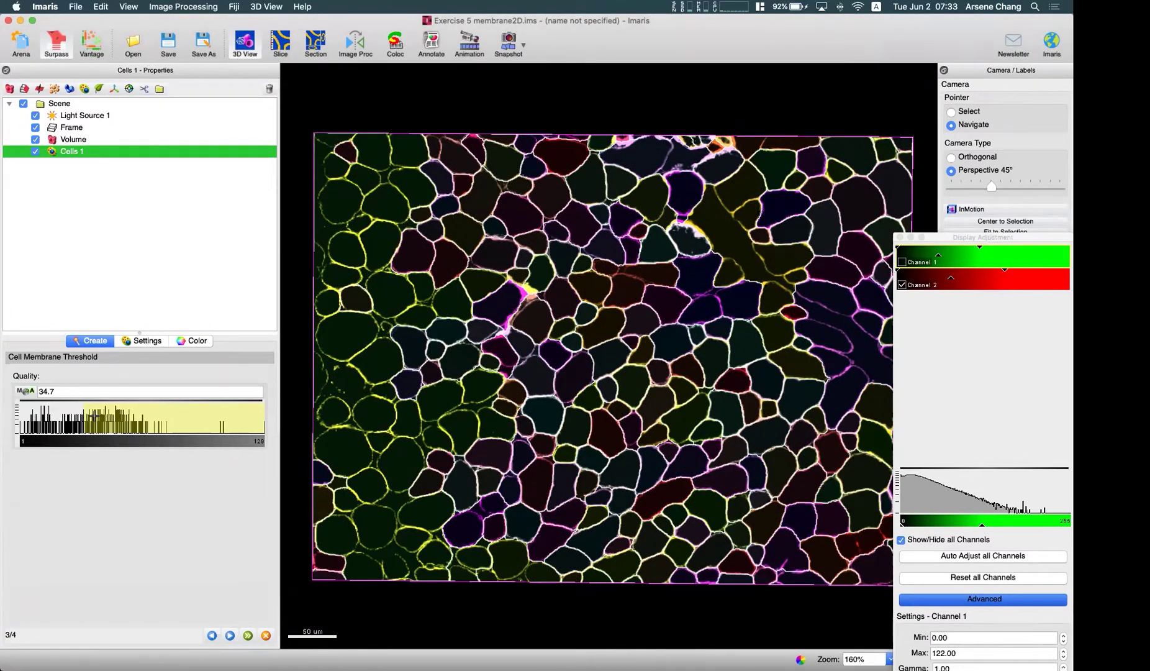
Lower the quality threshold from 34.7 through 20.3 and 9.25 to 5.80, previewing fibres.
drag(85, 412, 38, 416)
drag(512, 345, 479, 258)
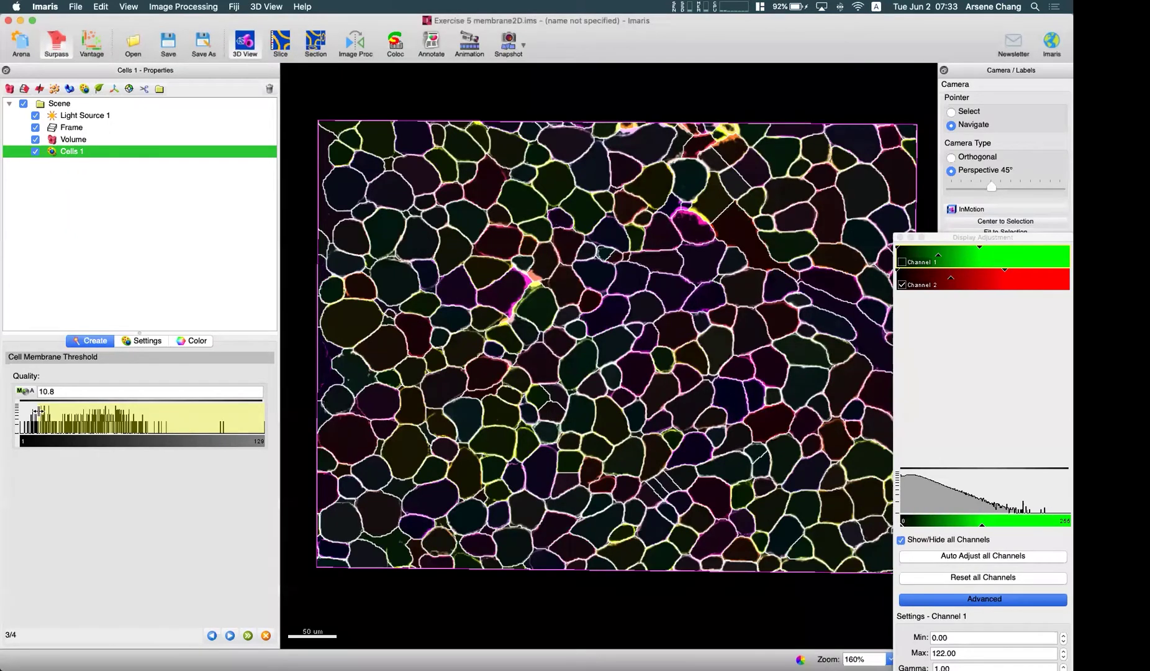
drag(40, 411, 36, 410)
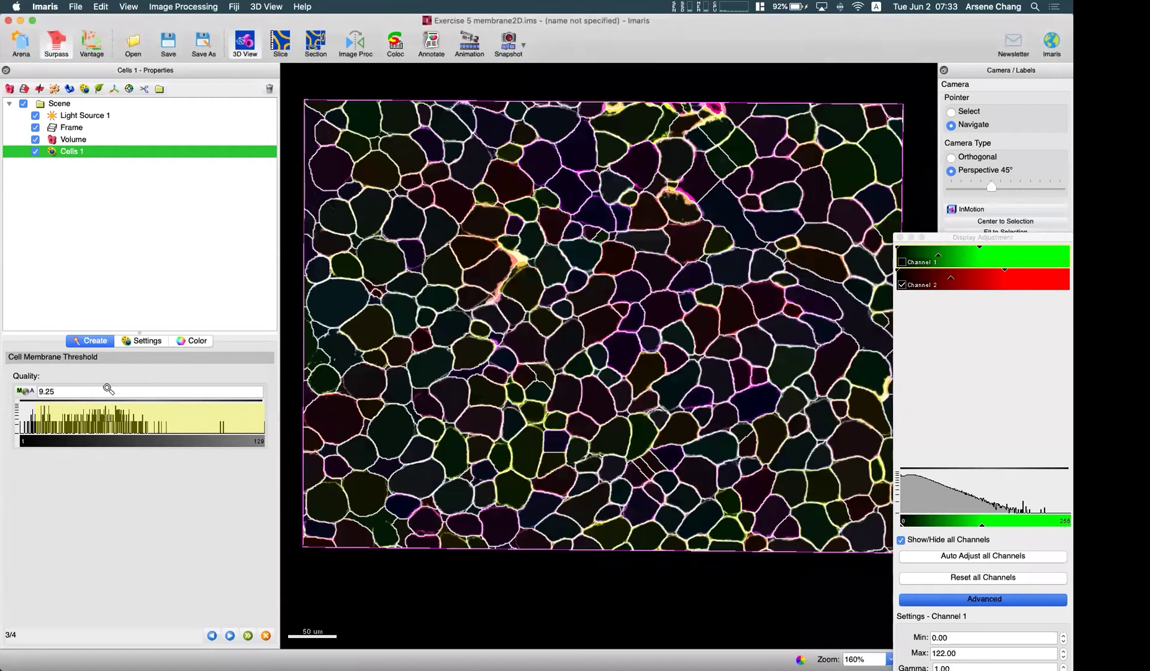
drag(36, 411, 20, 408)
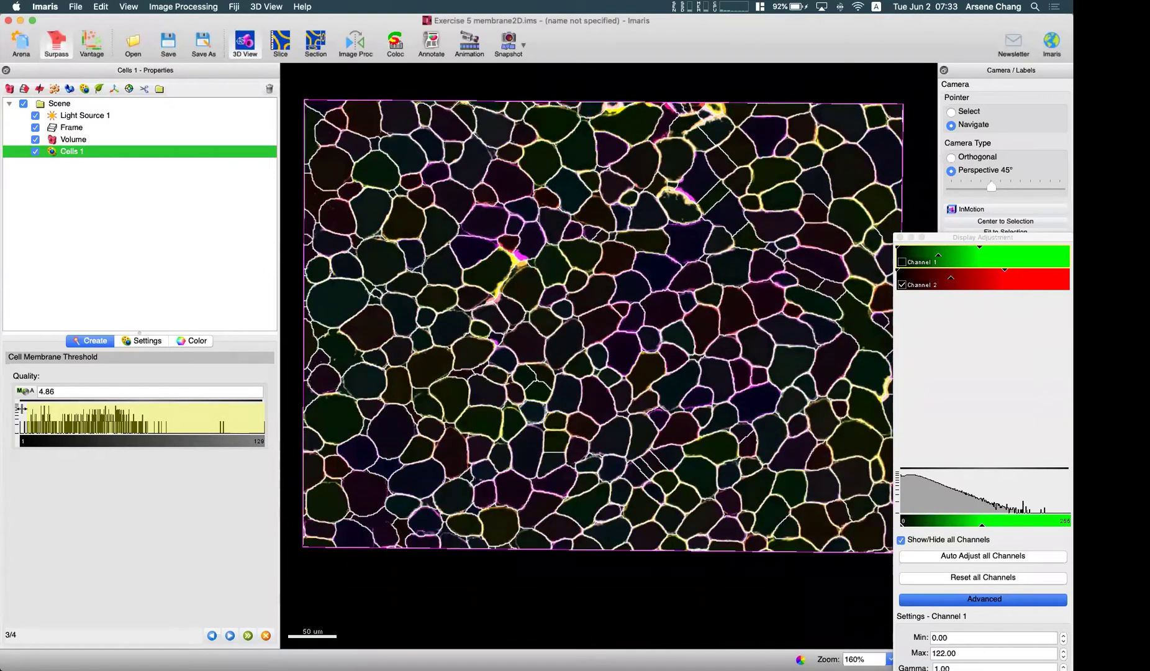
scroll(328, 123, up, 5)
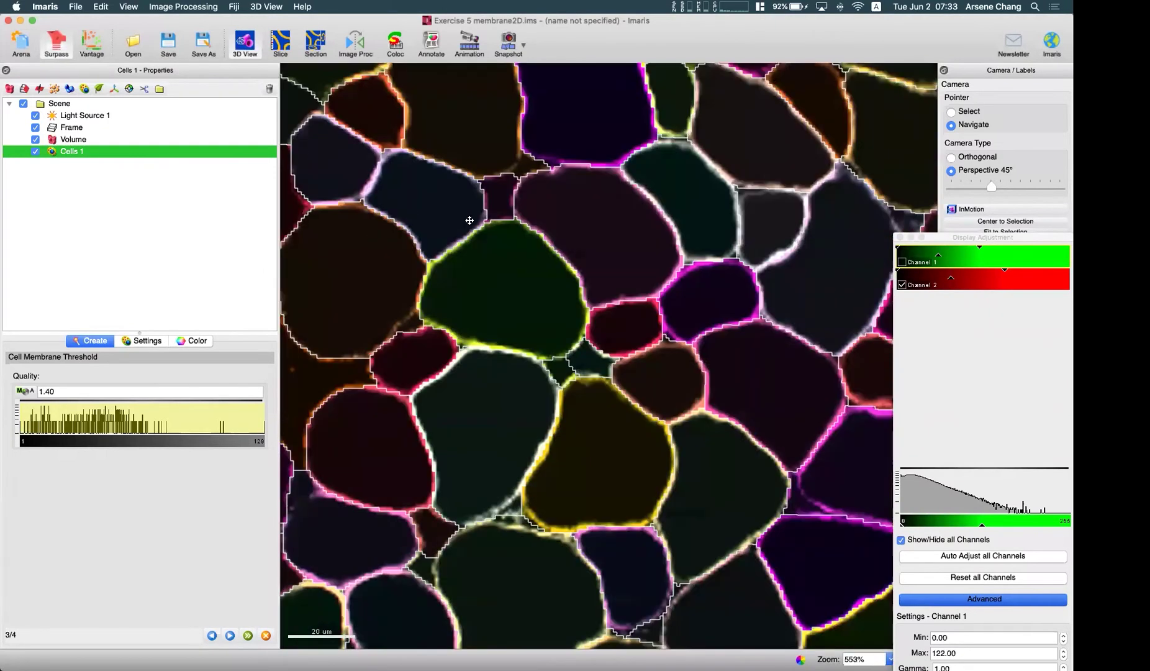
scroll(517, 217, up, 3)
scroll(515, 299, down, 5)
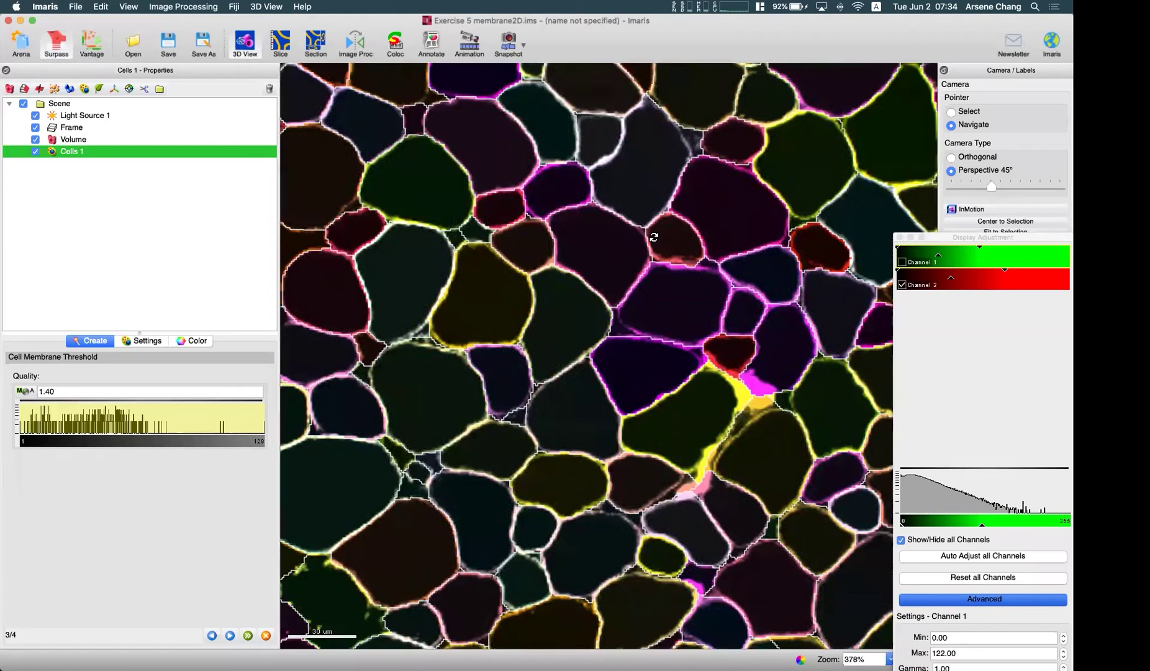
scroll(617, 326, down, 3)
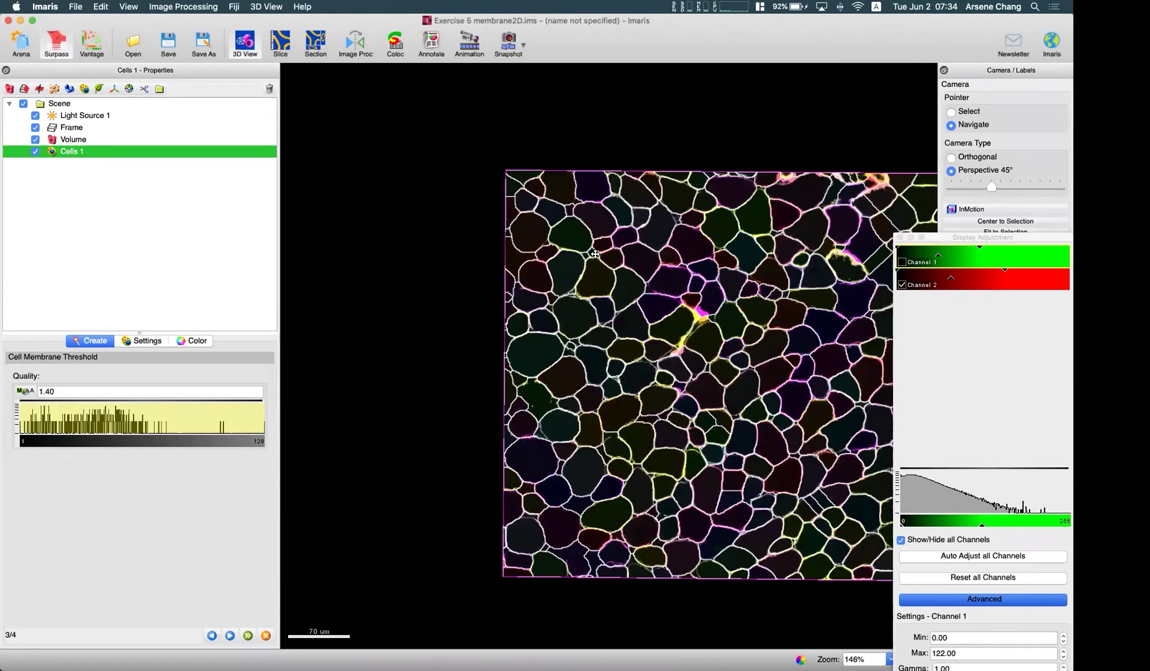
click(212, 635)
Switch the filter type back to Local Contrast and advance to the membrane threshold step.
click(150, 510)
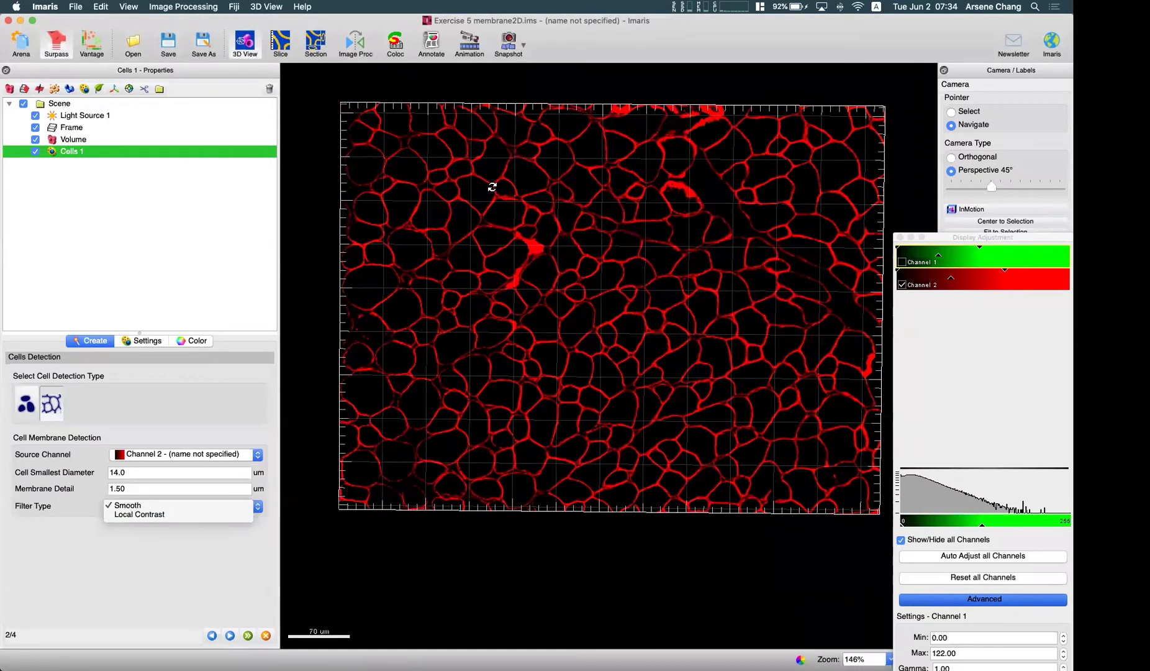
click(167, 516)
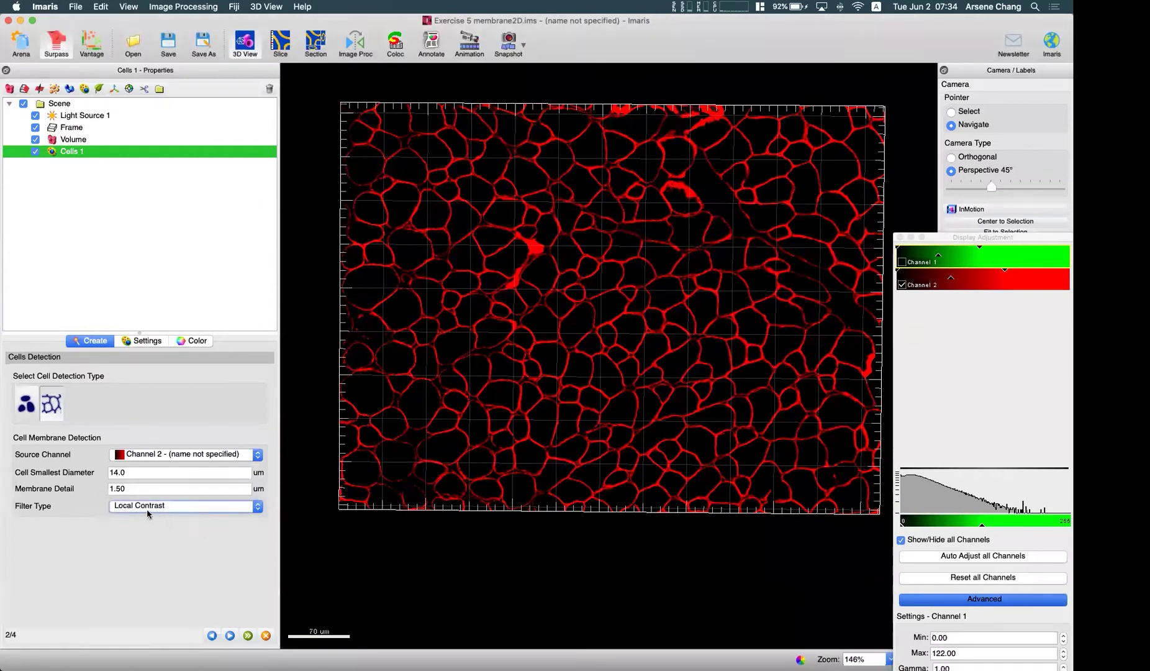
click(231, 635)
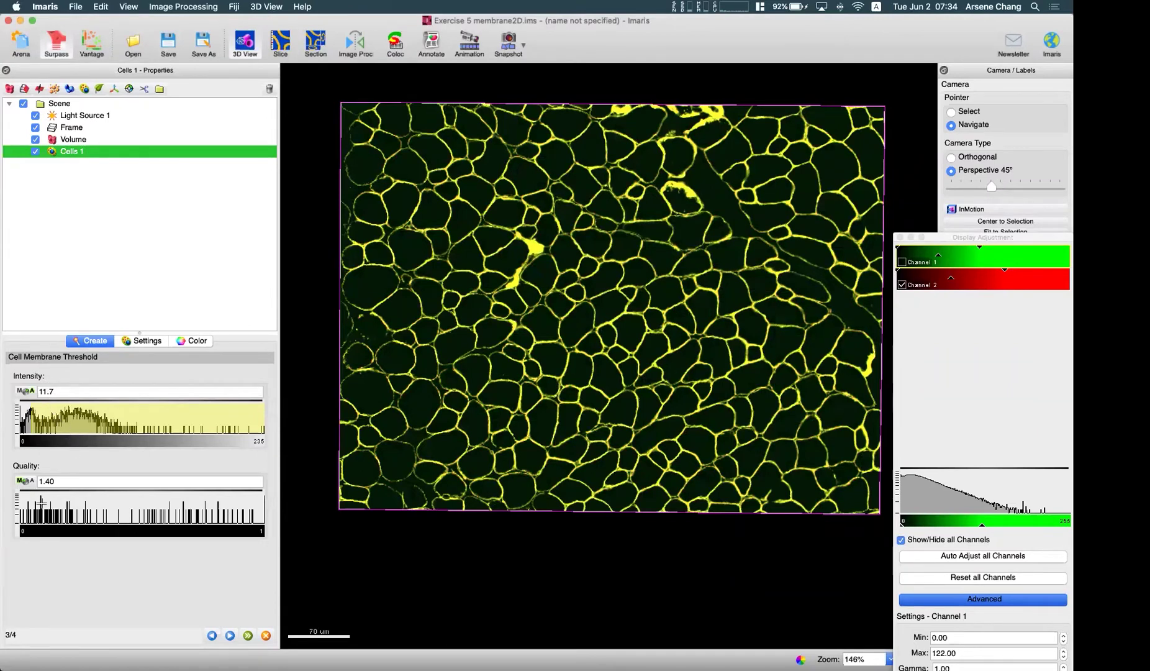
Set intensity to 1.72 and quality to 0.608, then raise intensity to 9.18 and inspect.
drag(48, 421, 22, 421)
mouse_move(26, 504)
mouse_down()
mouse_move(151, 509)
mouse_move(17, 509)
mouse_up()
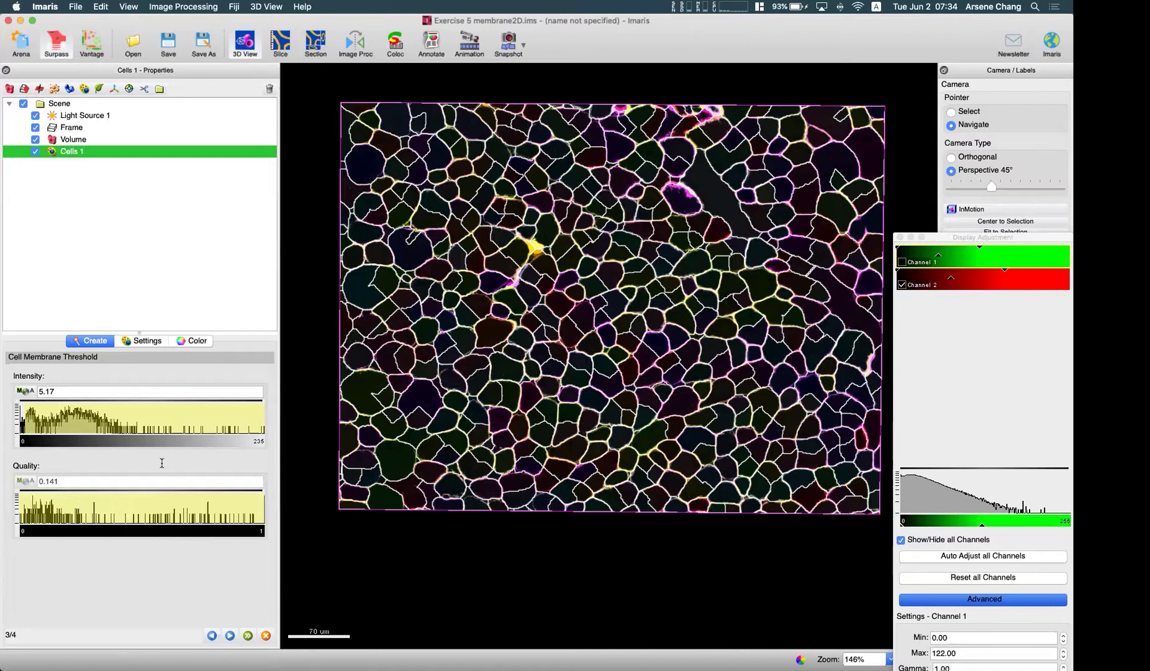
mouse_move(75, 419)
mouse_down()
mouse_move(41, 415)
mouse_move(111, 419)
mouse_move(26, 410)
mouse_up()
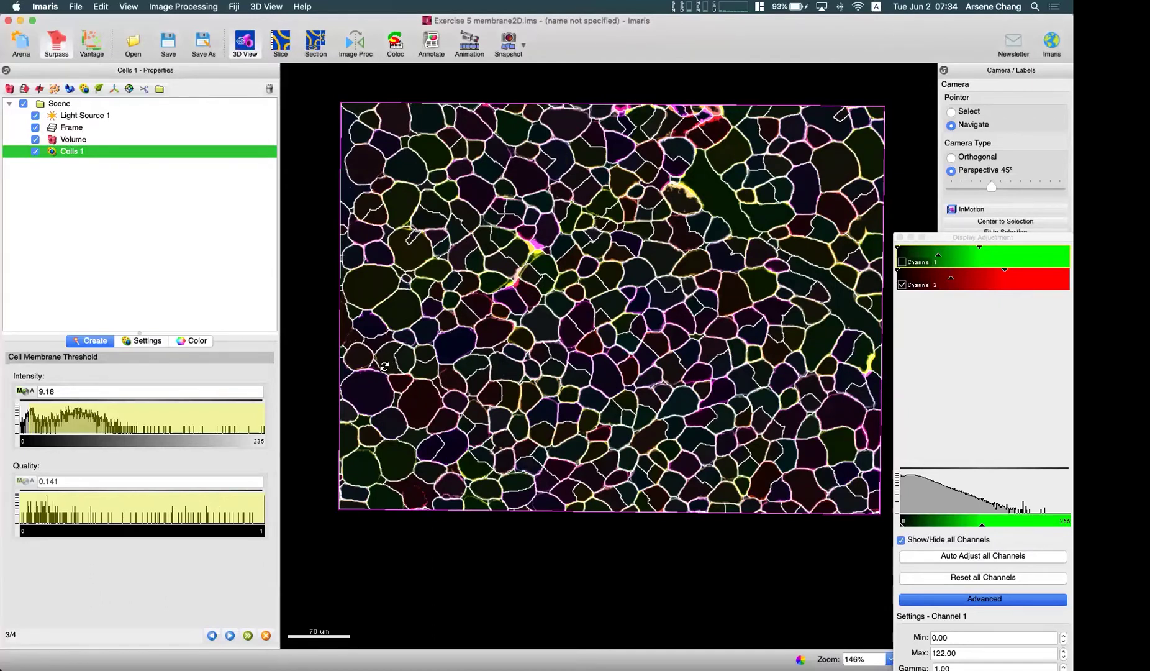
scroll(389, 368, up, 5)
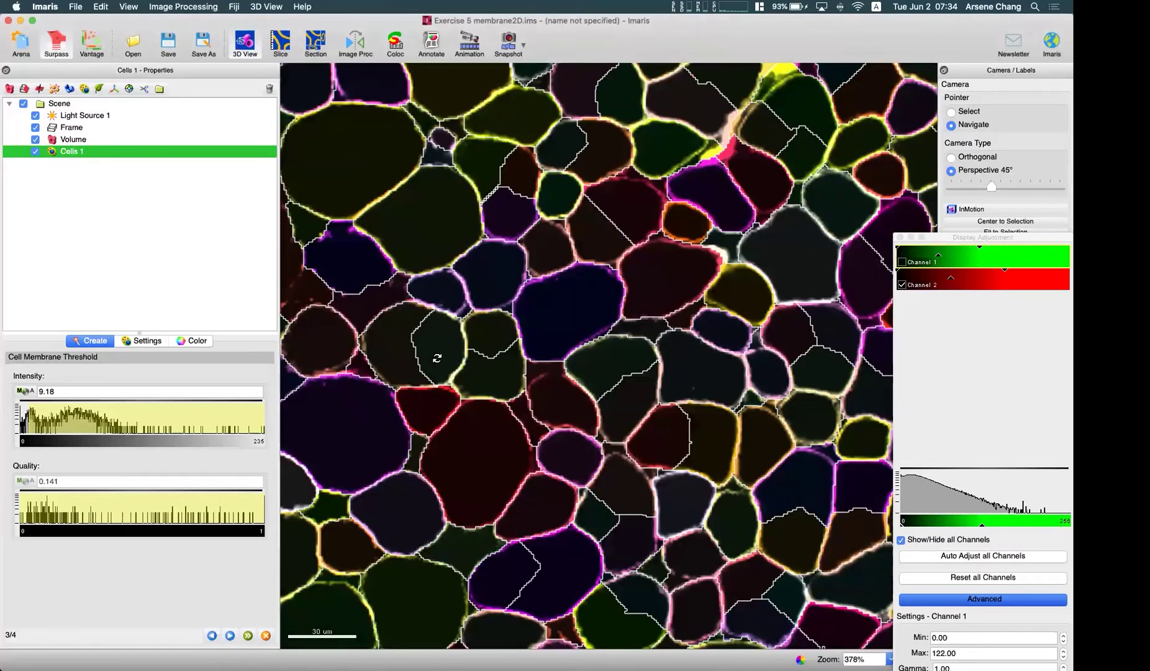
scroll(432, 328, down, 2)
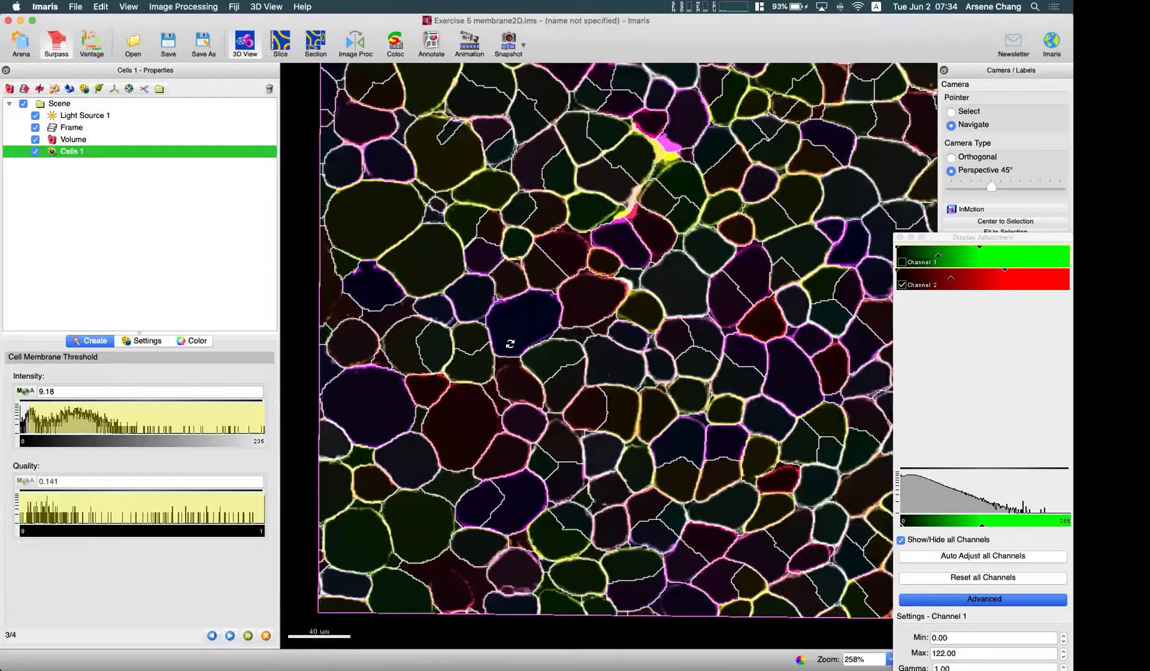
scroll(517, 335, down, 2)
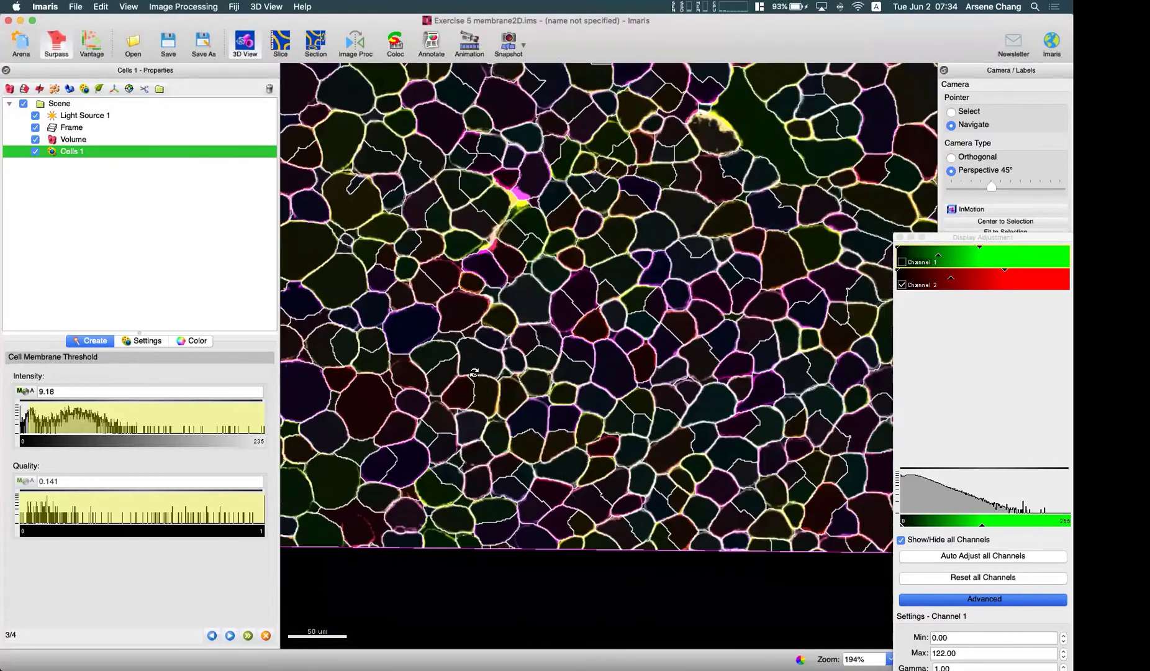
scroll(457, 341, down, 2)
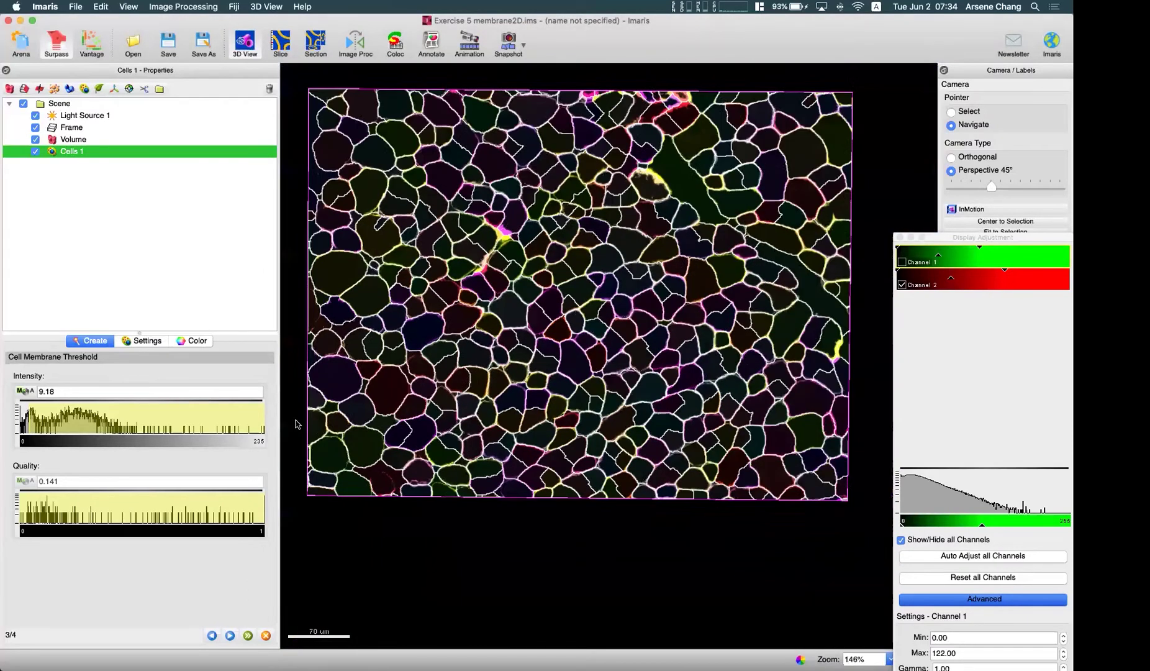
Drag the quality threshold up in stages to 0.614 and check the fibre outlines.
drag(35, 506, 110, 508)
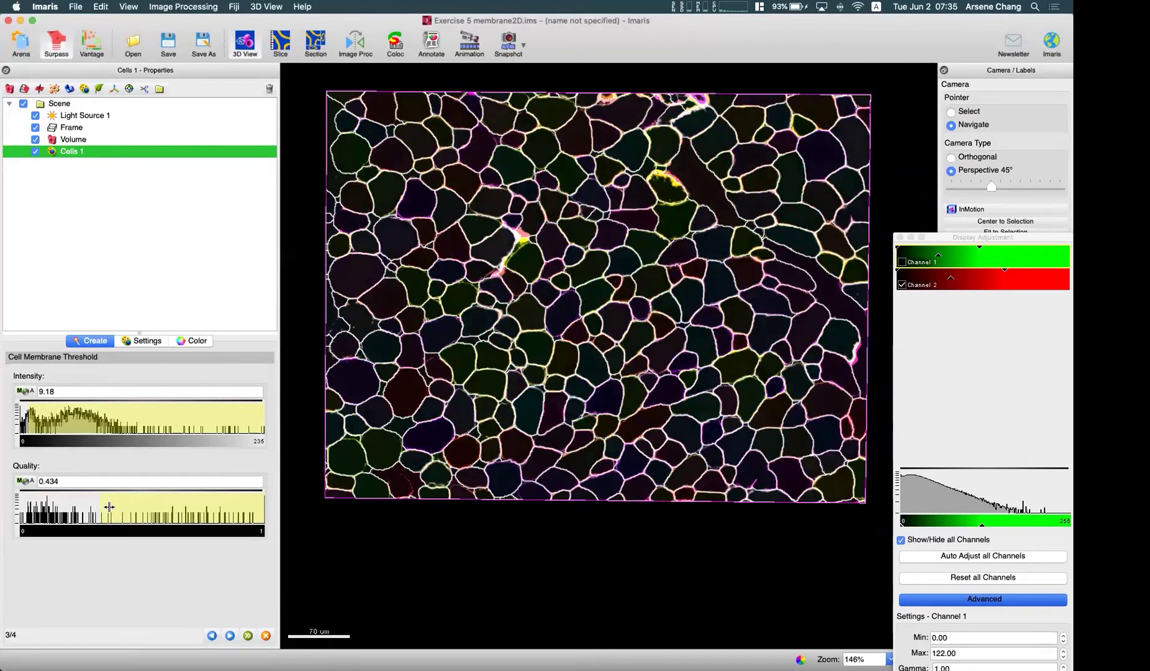
mouse_move(110, 508)
mouse_down()
mouse_move(131, 509)
mouse_move(114, 510)
mouse_up()
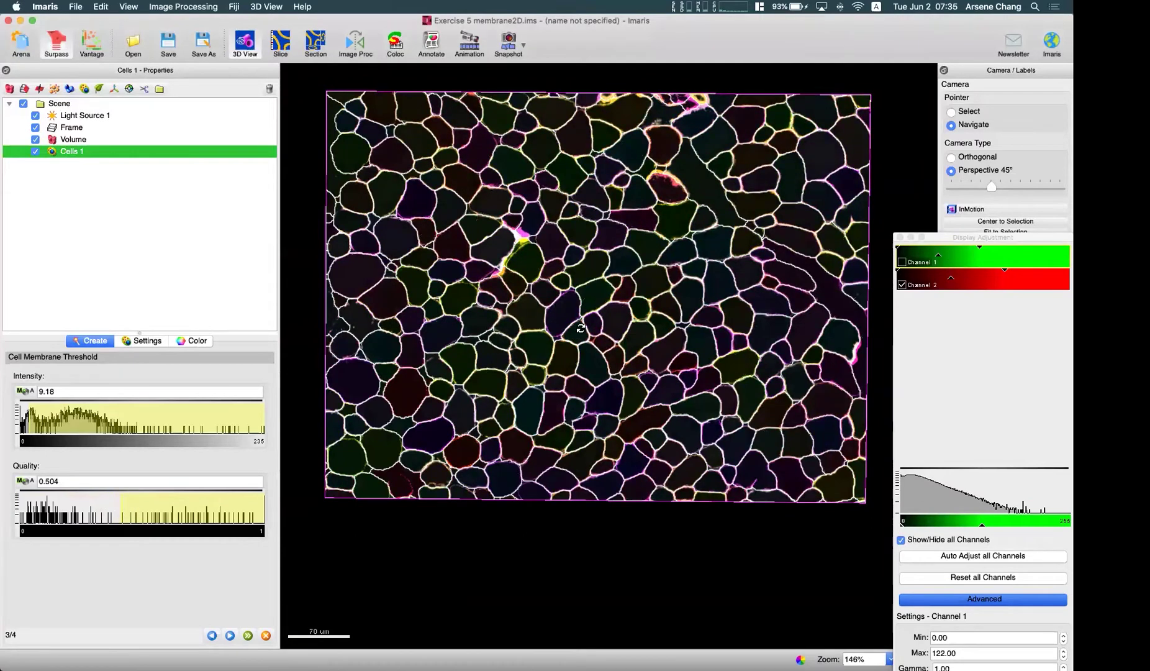
mouse_move(126, 500)
mouse_down()
mouse_move(179, 506)
mouse_move(157, 503)
mouse_up()
scroll(783, 253, up, 3)
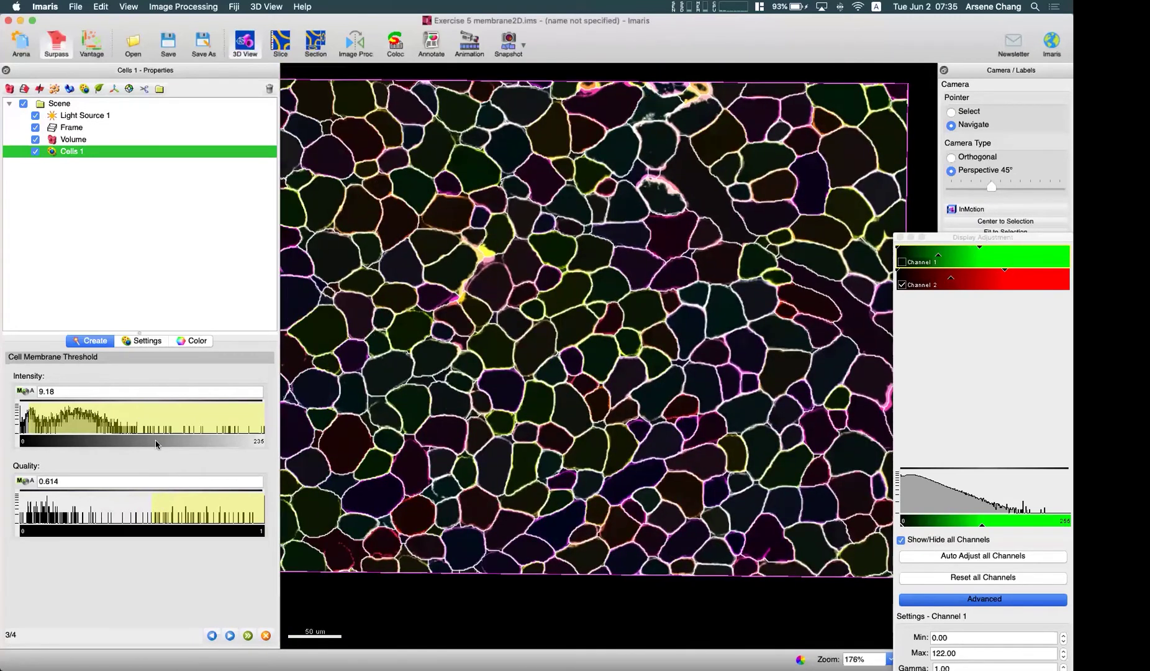
scroll(441, 394, down, 3)
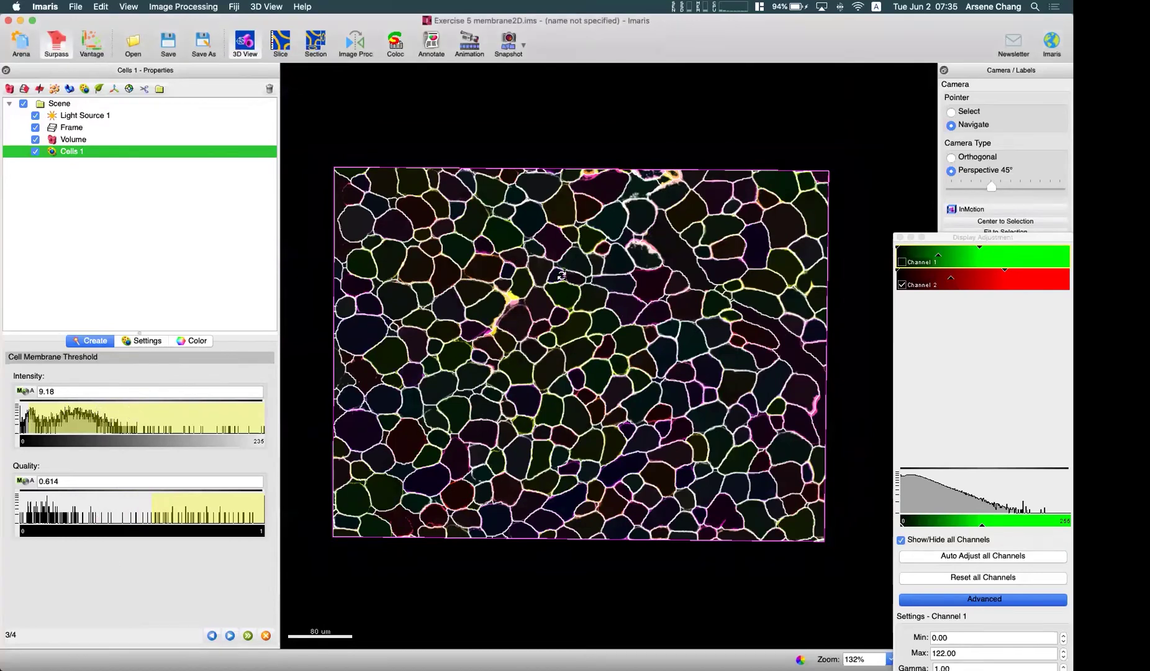
right_drag(595, 300, 575, 224)
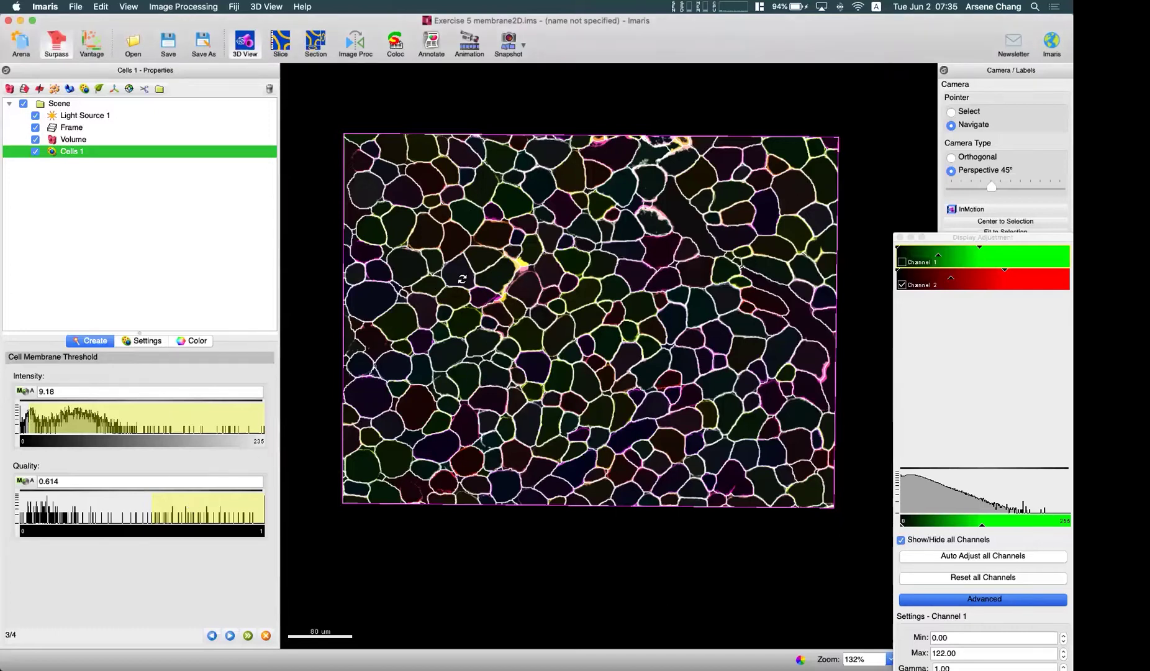
Pass Classify Cells and finish Cells 1, then straighten and zoom the coloured cell view.
click(230, 637)
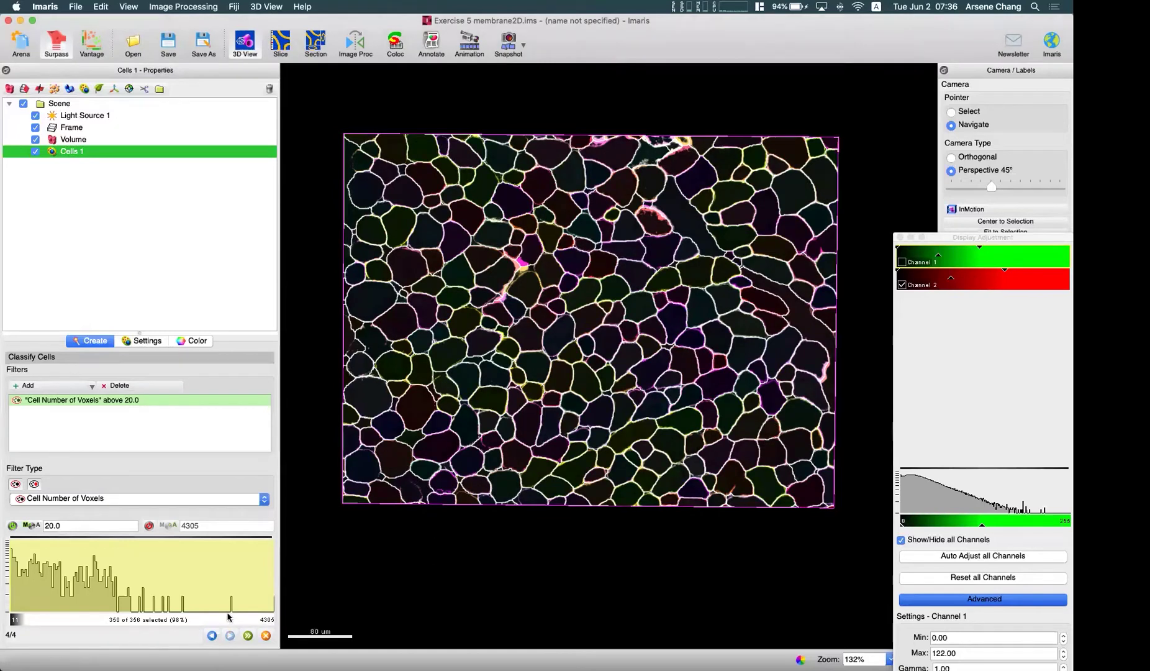
click(248, 635)
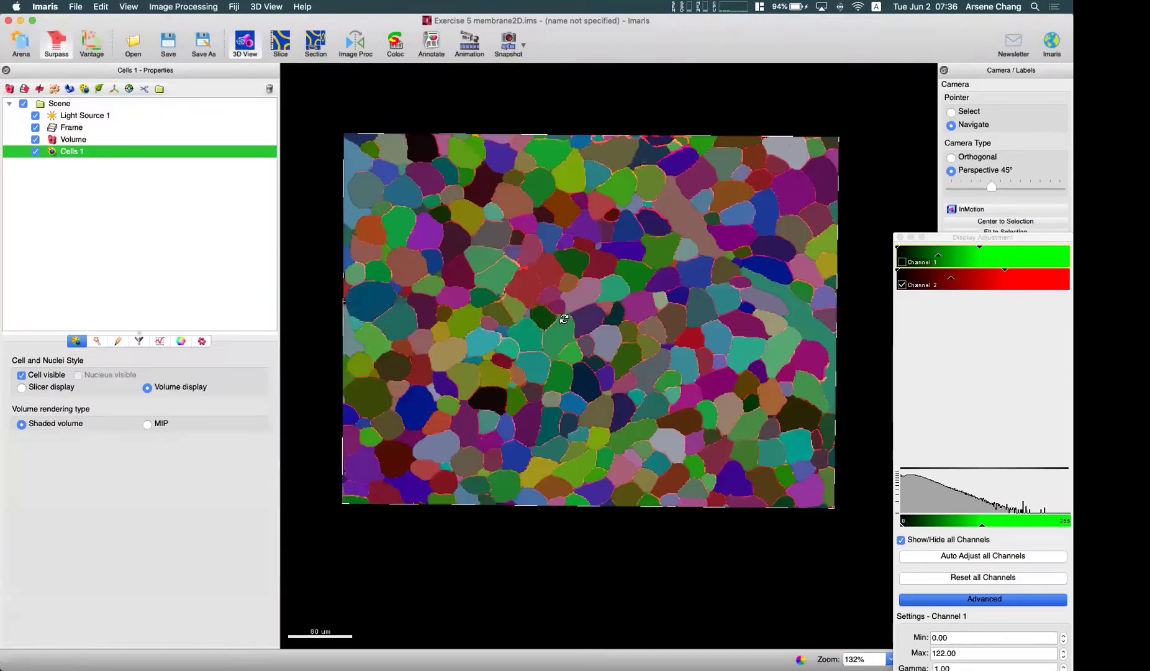
drag(544, 311, 541, 307)
drag(657, 295, 614, 317)
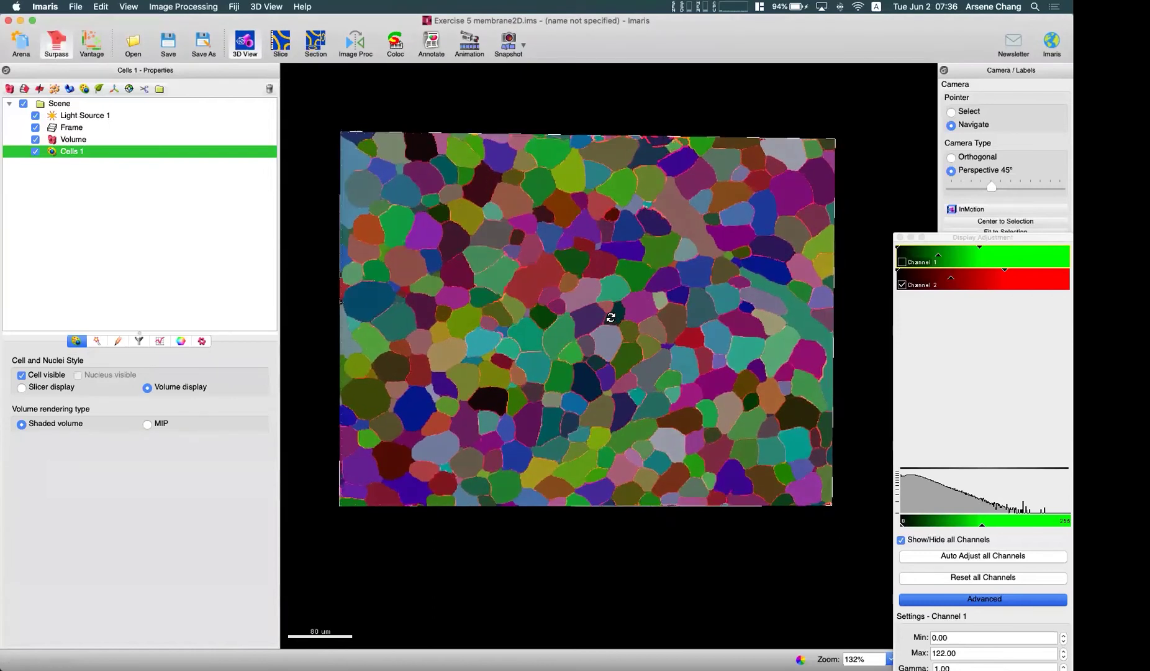
scroll(395, 303, up, 2)
scroll(396, 304, up, 5)
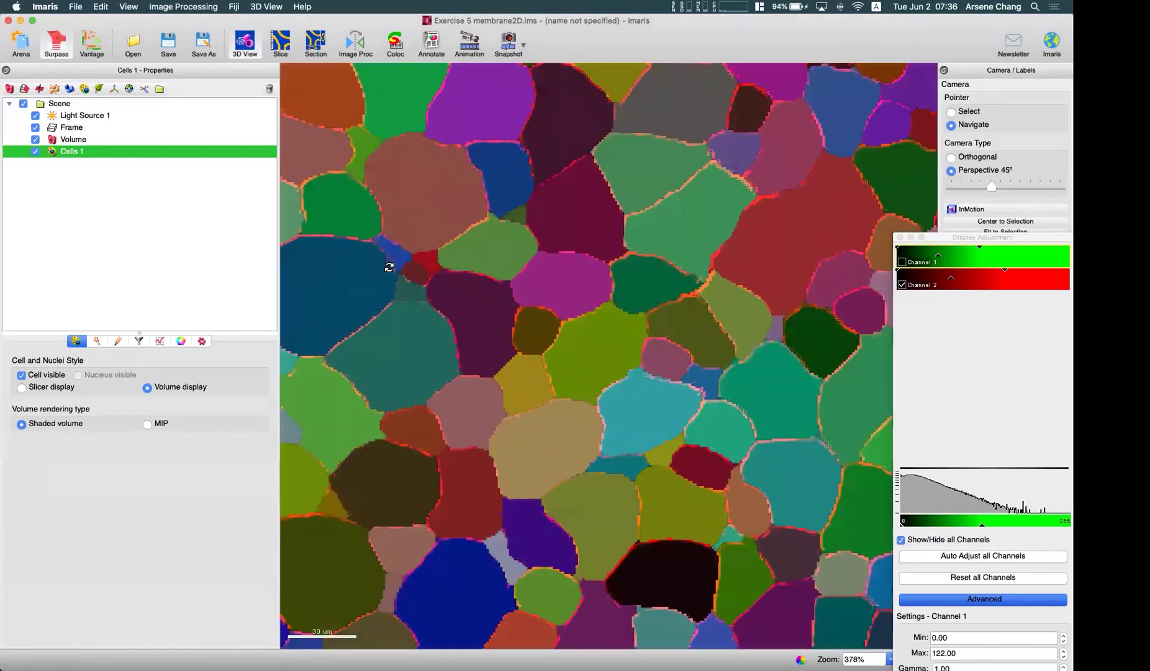
Select the small blue sliver cell and bring up the cell editing options.
key(Escape)
click(403, 264)
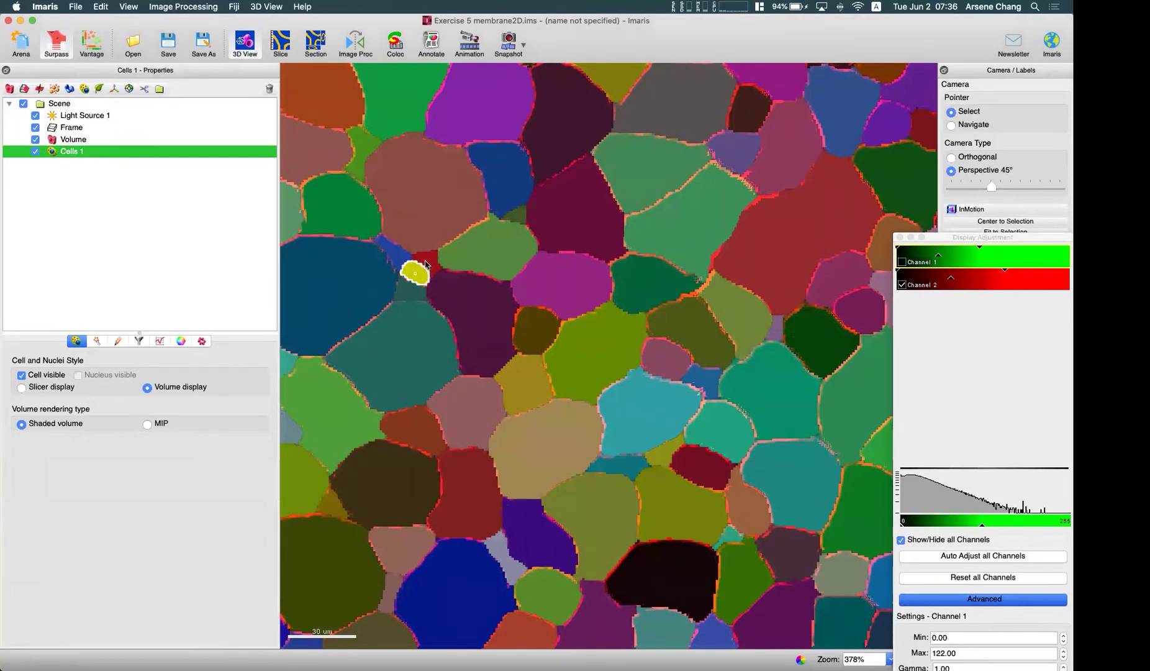
click(118, 342)
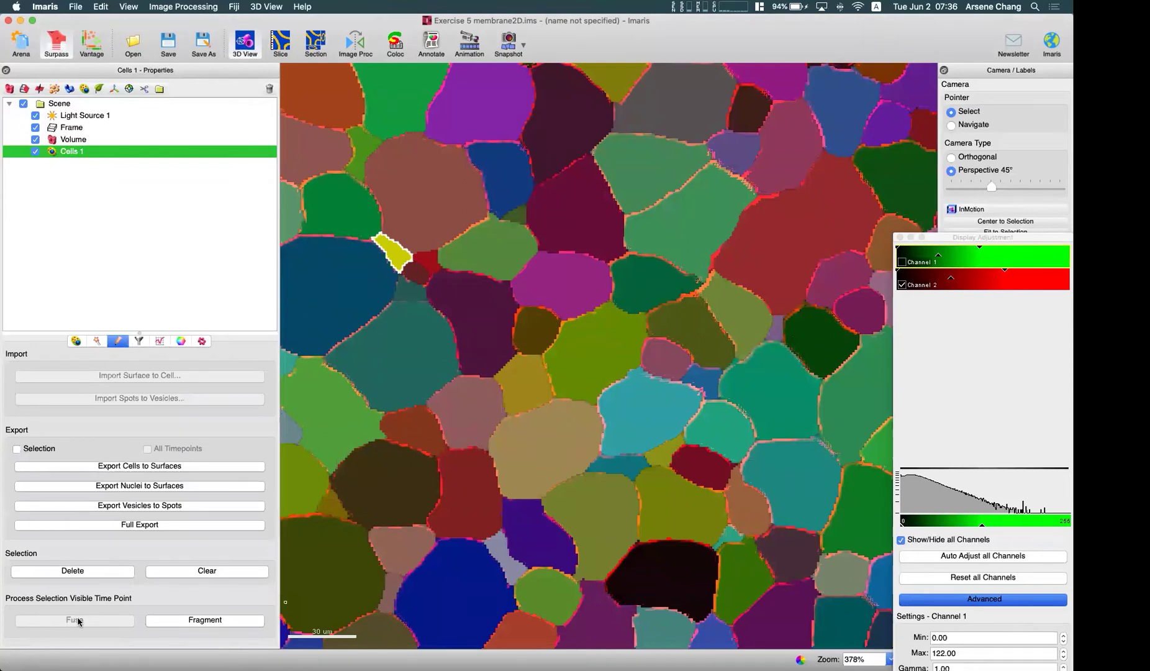
Merge the blue sliver with its dark-red neighbour, then hide and reshow cells to check membranes.
ctrl+click(429, 268)
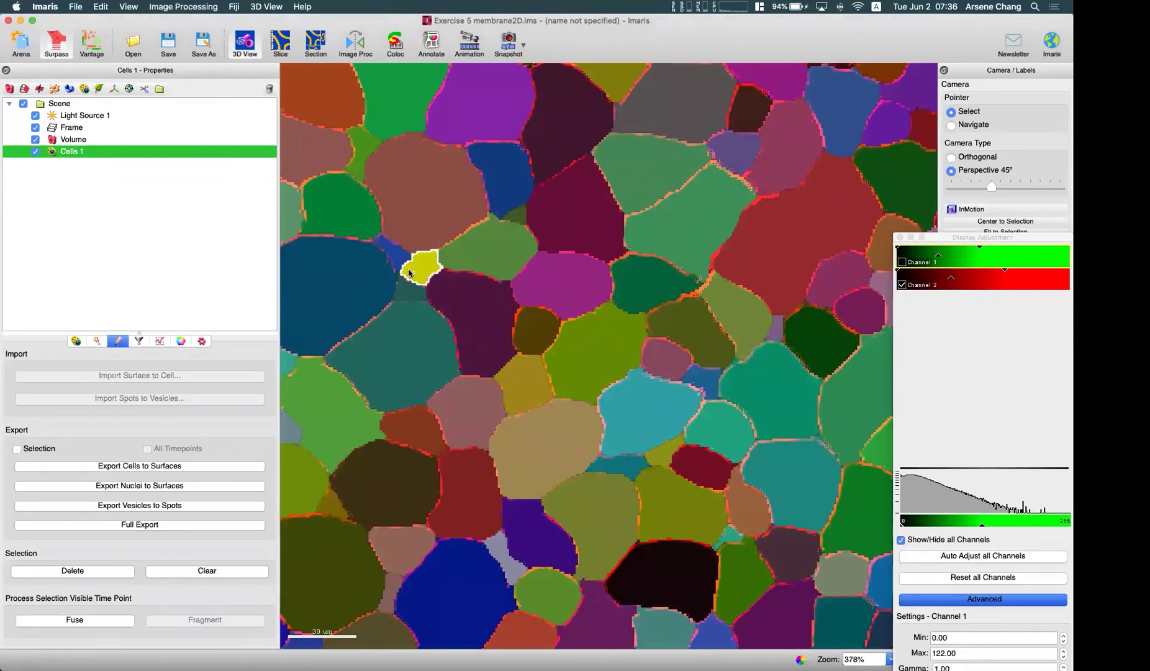
click(95, 623)
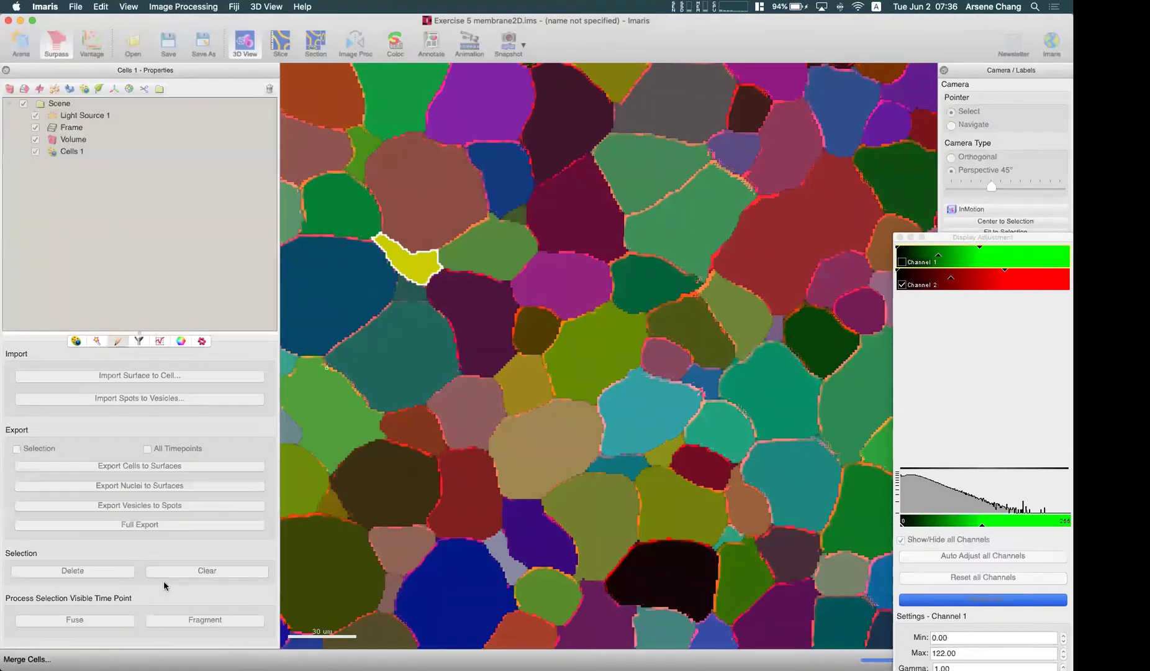
key(Escape)
scroll(452, 314, down, 3)
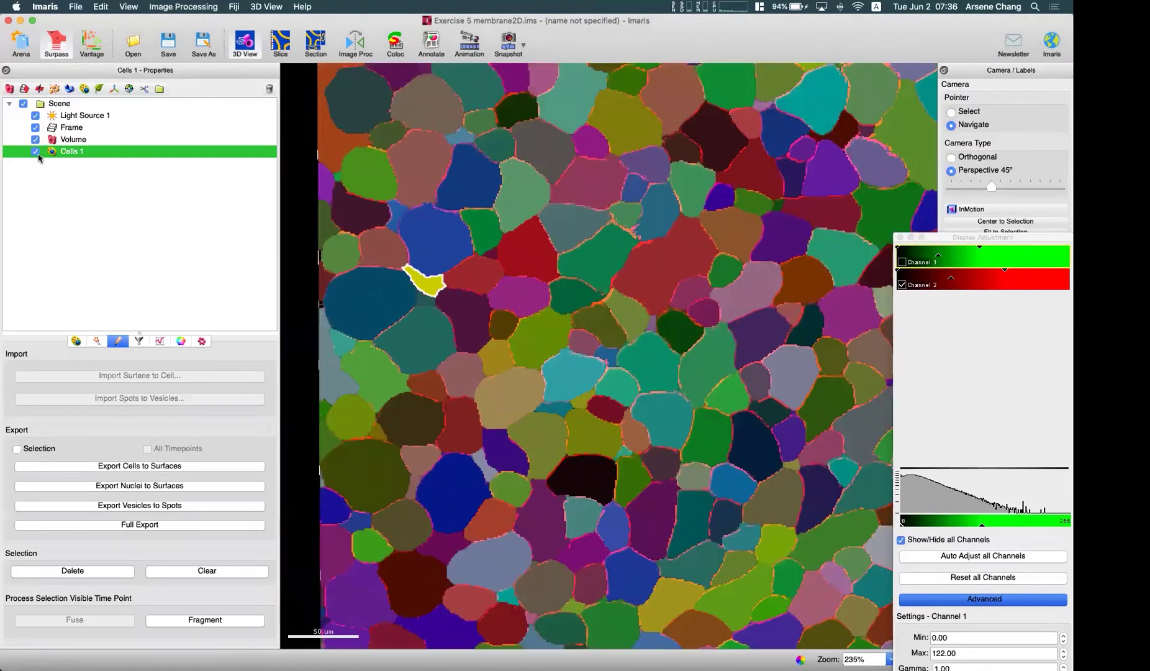
double_click(35, 152)
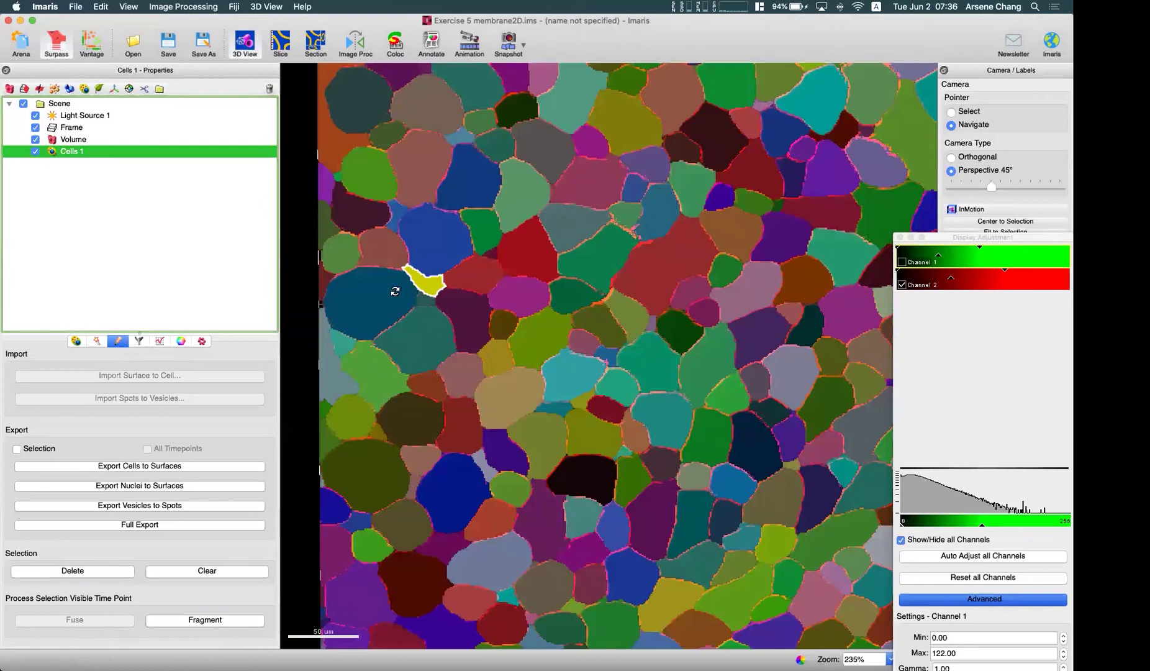
click(35, 151)
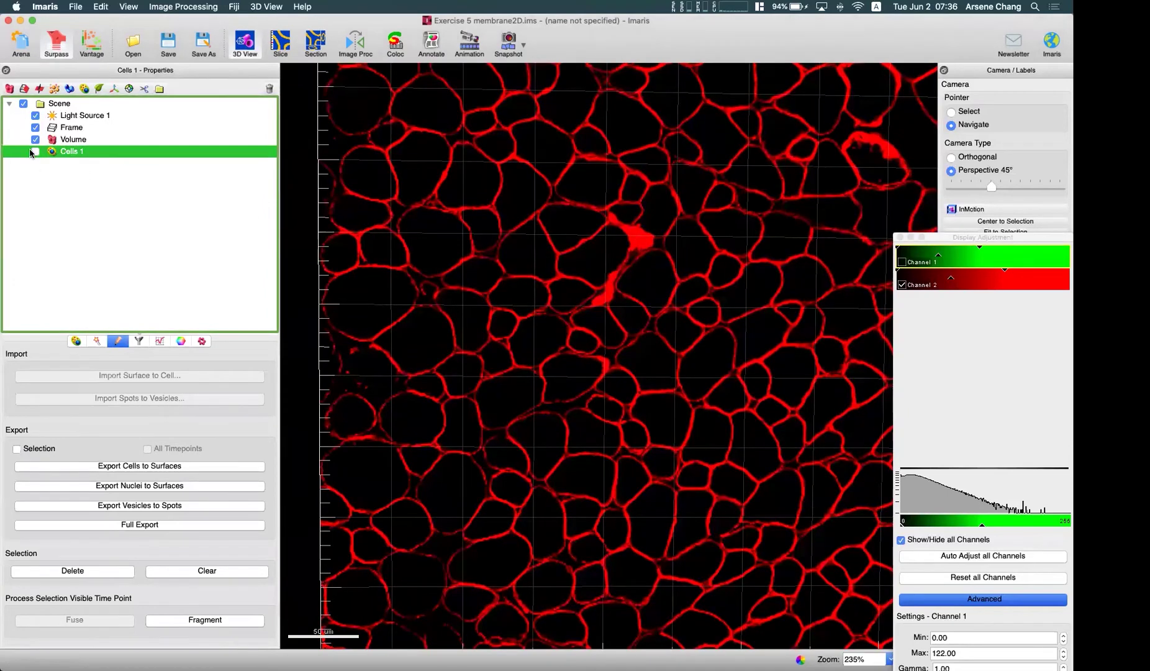
click(35, 152)
Merge another cell with its neighbour, compare against membranes, then split the yellow cell.
key(Escape)
click(649, 215)
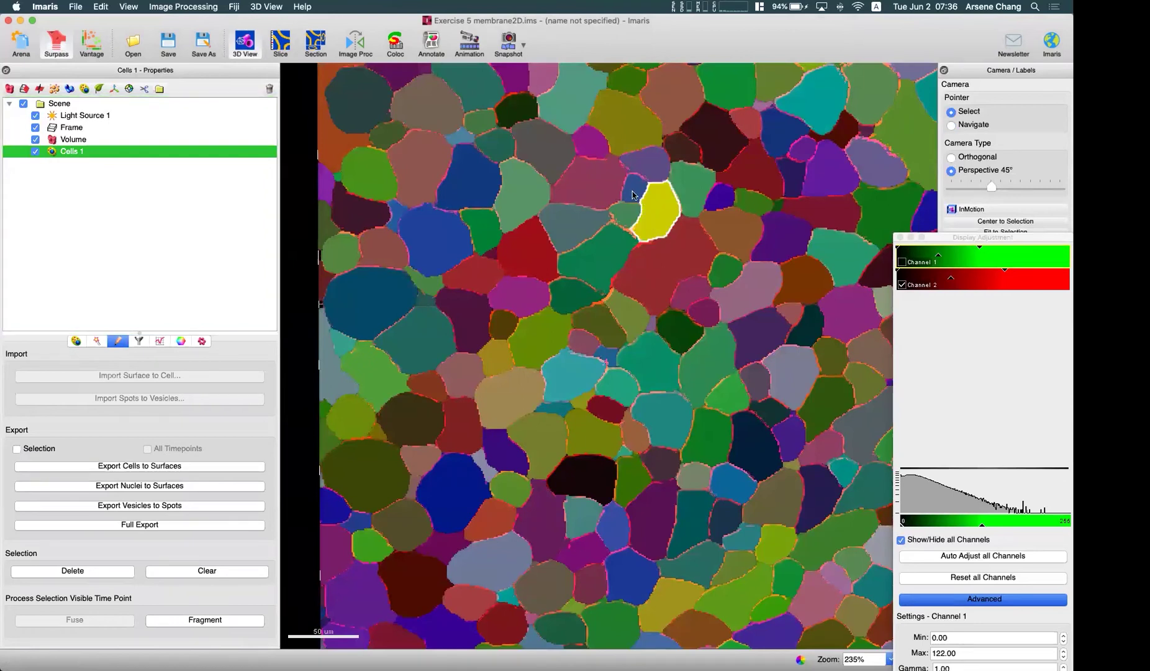
ctrl+click(628, 202)
click(94, 621)
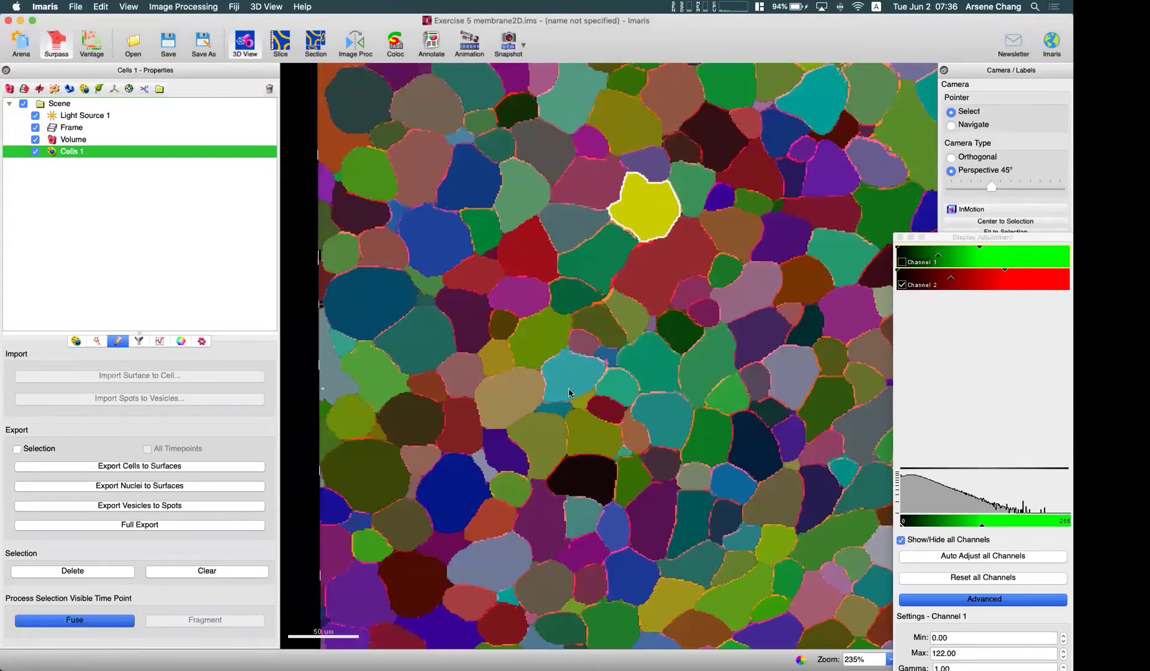
double_click(35, 152)
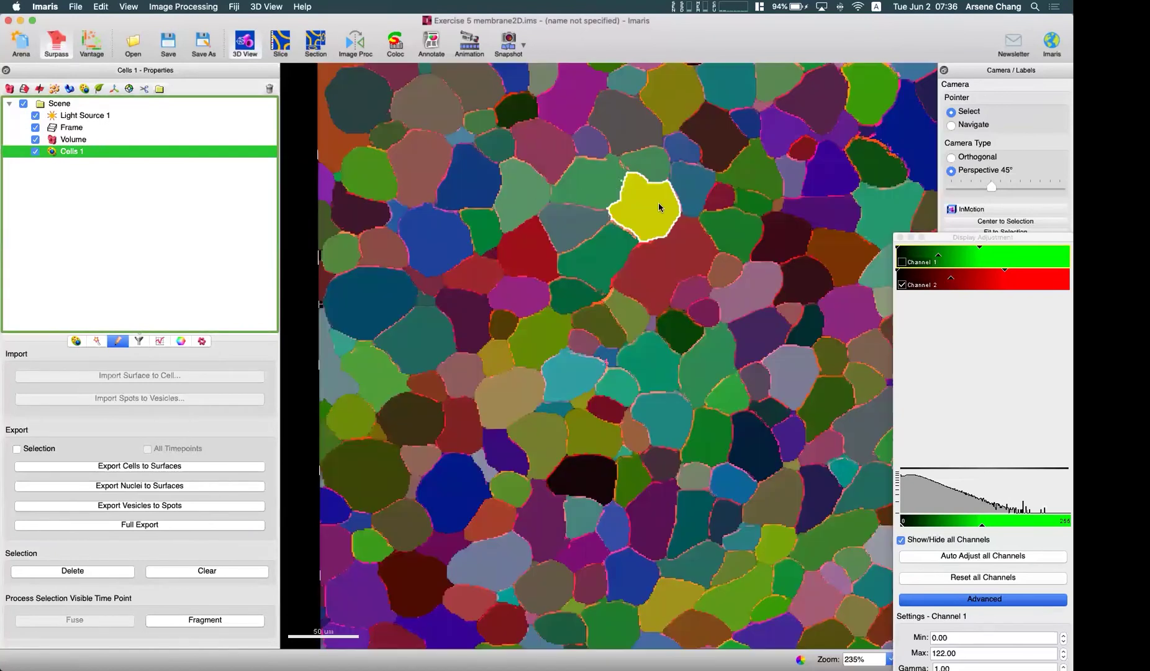
click(659, 205)
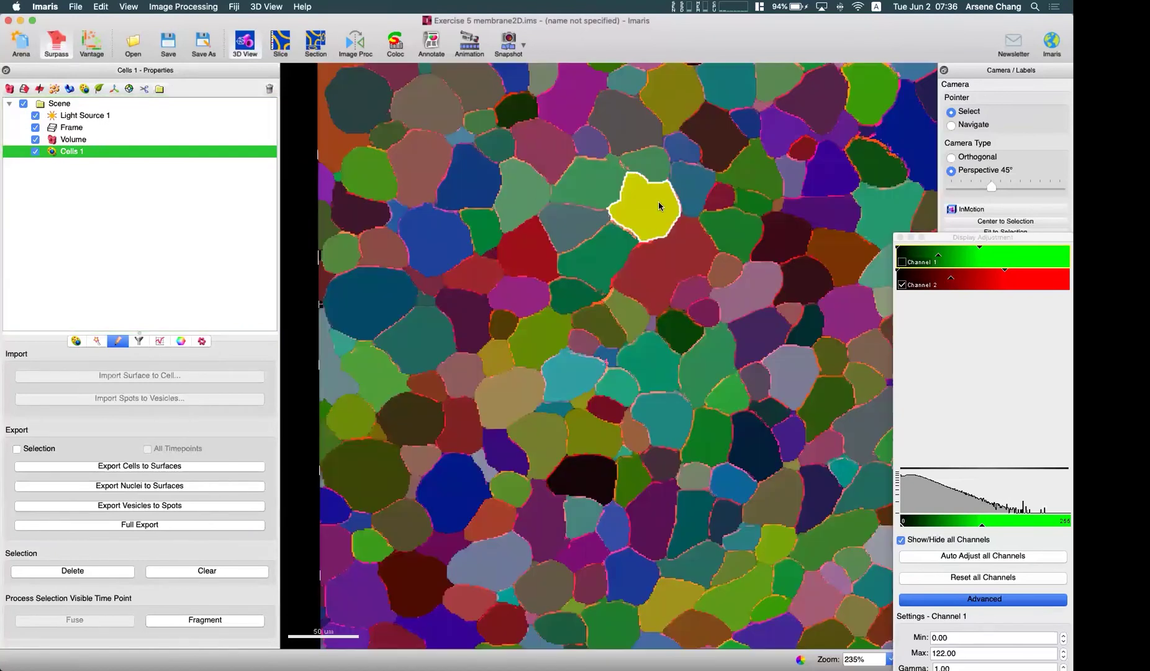
click(214, 624)
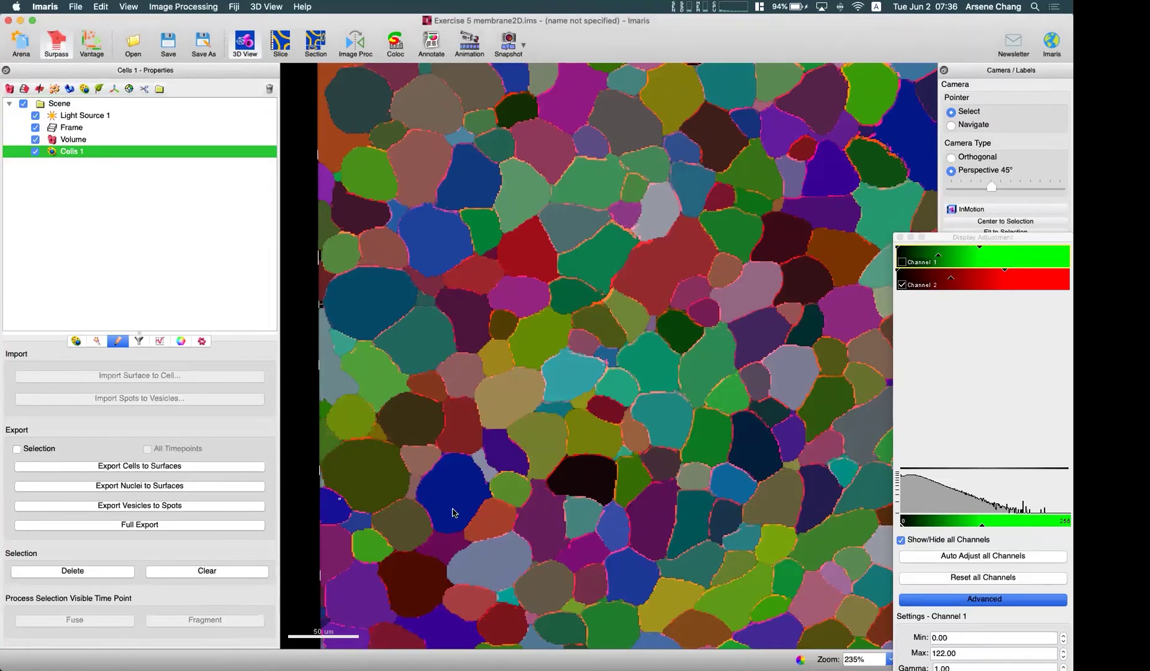
View the Overall statistics for Cells 1, showing 348 cells.
key(Escape)
scroll(628, 429, down, 5)
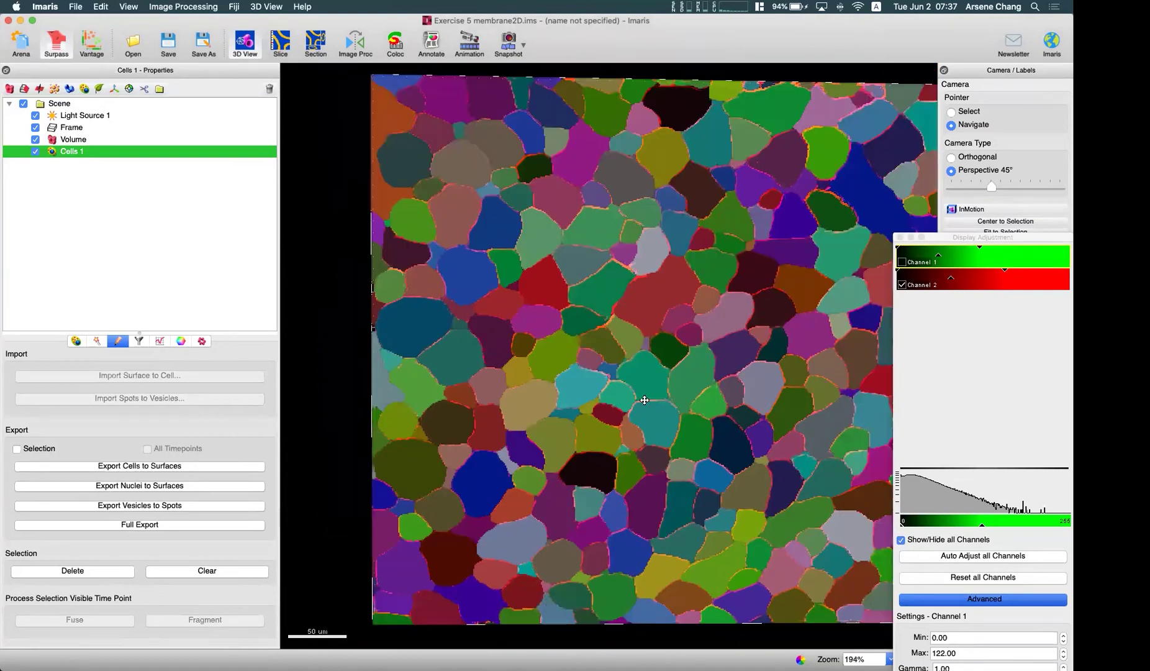
drag(614, 402, 807, 311)
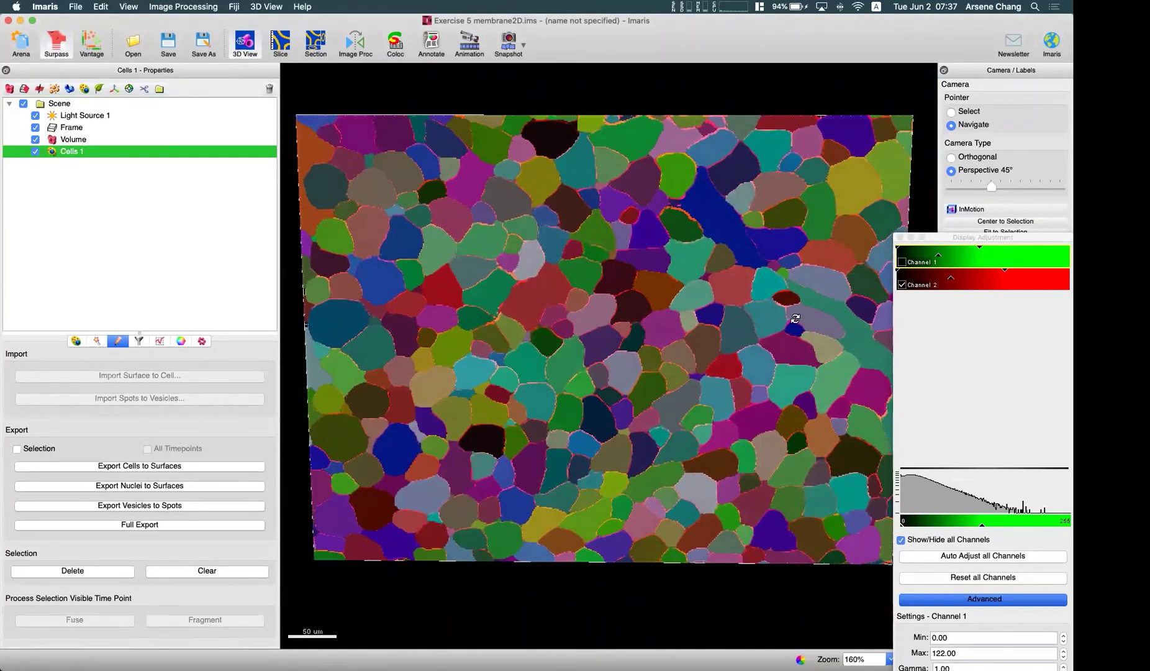
drag(589, 342, 403, 303)
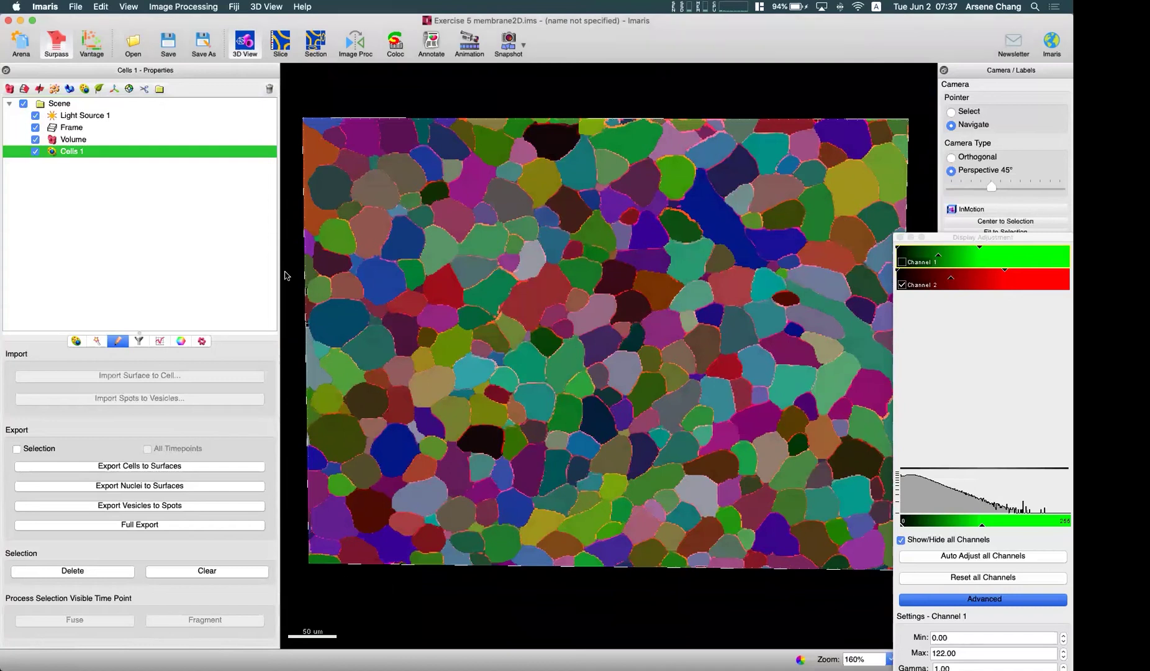
click(160, 343)
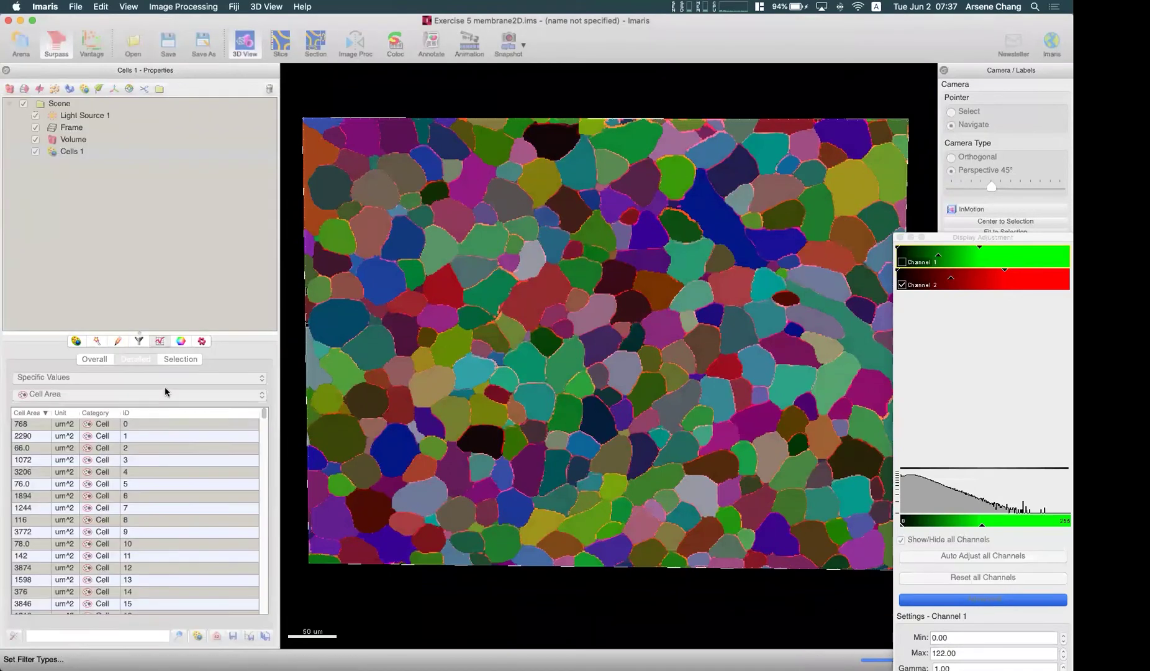
click(96, 360)
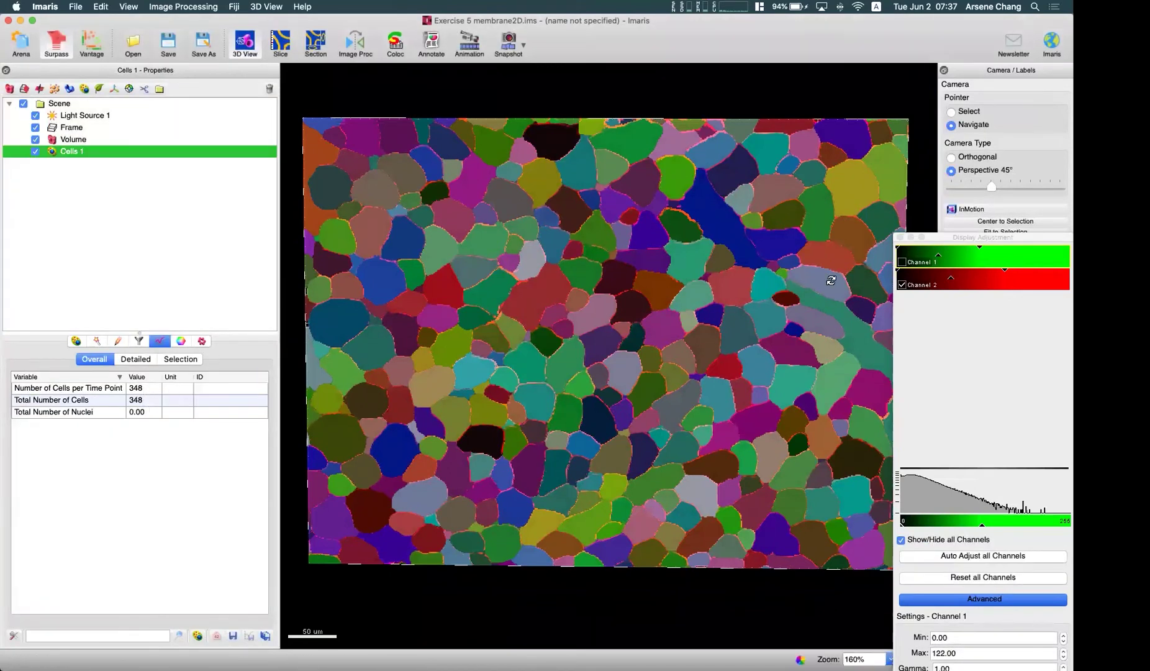
Hide the Cells 1 overlay and turn Channel 1 back on to show green and red.
click(36, 155)
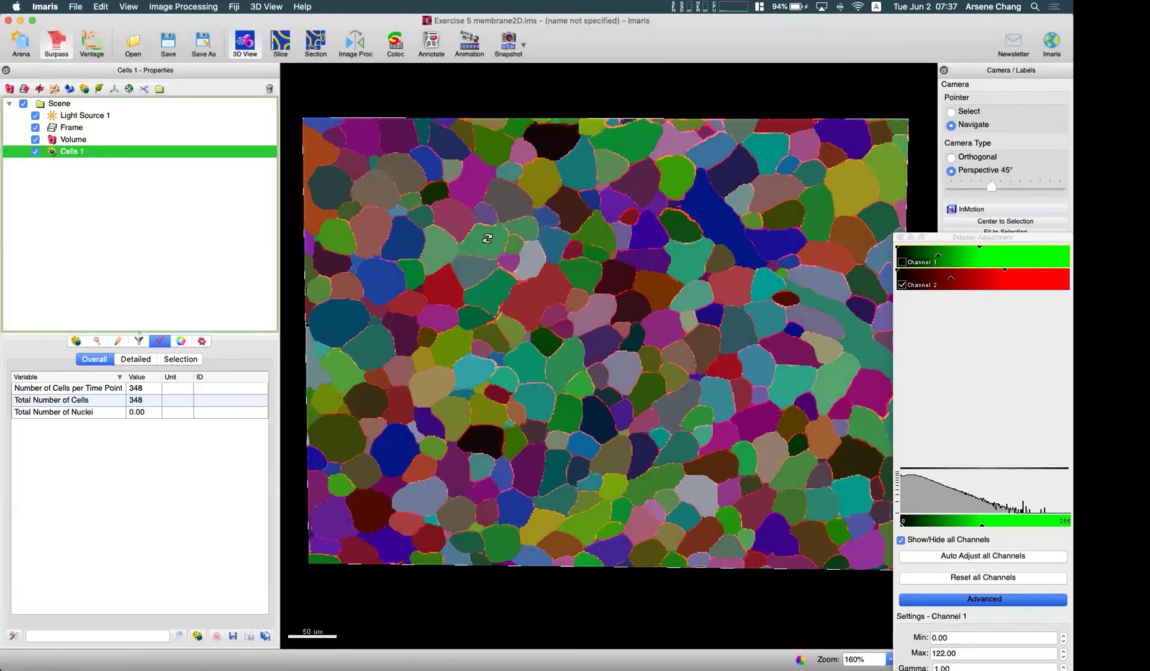
click(902, 261)
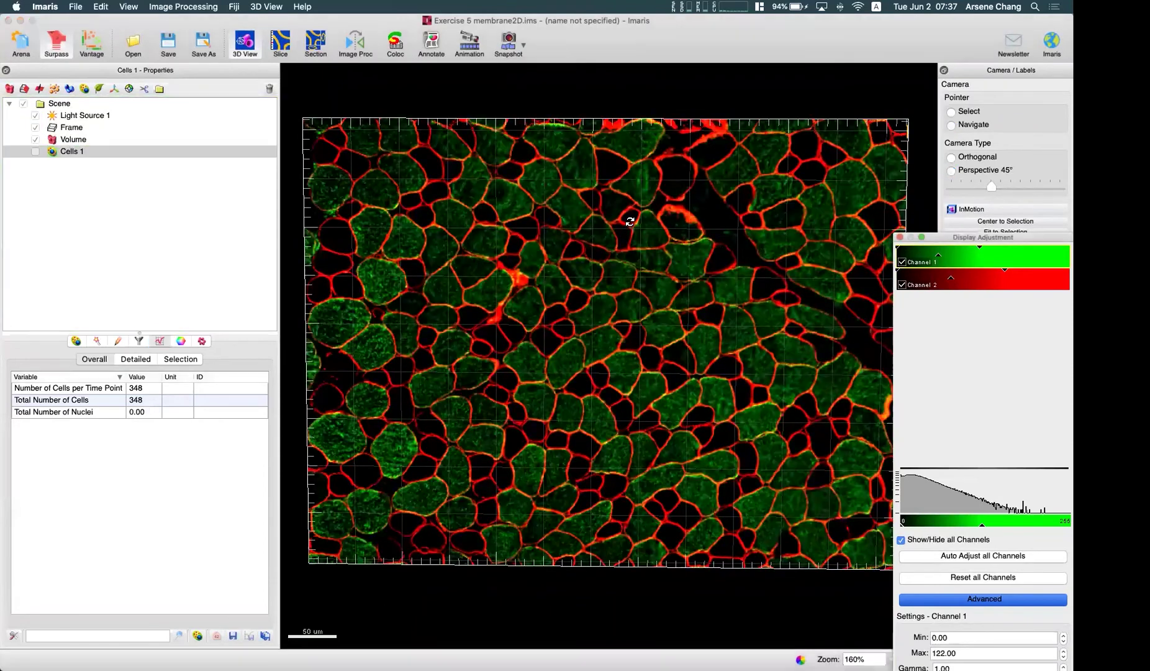
drag(591, 173, 610, 186)
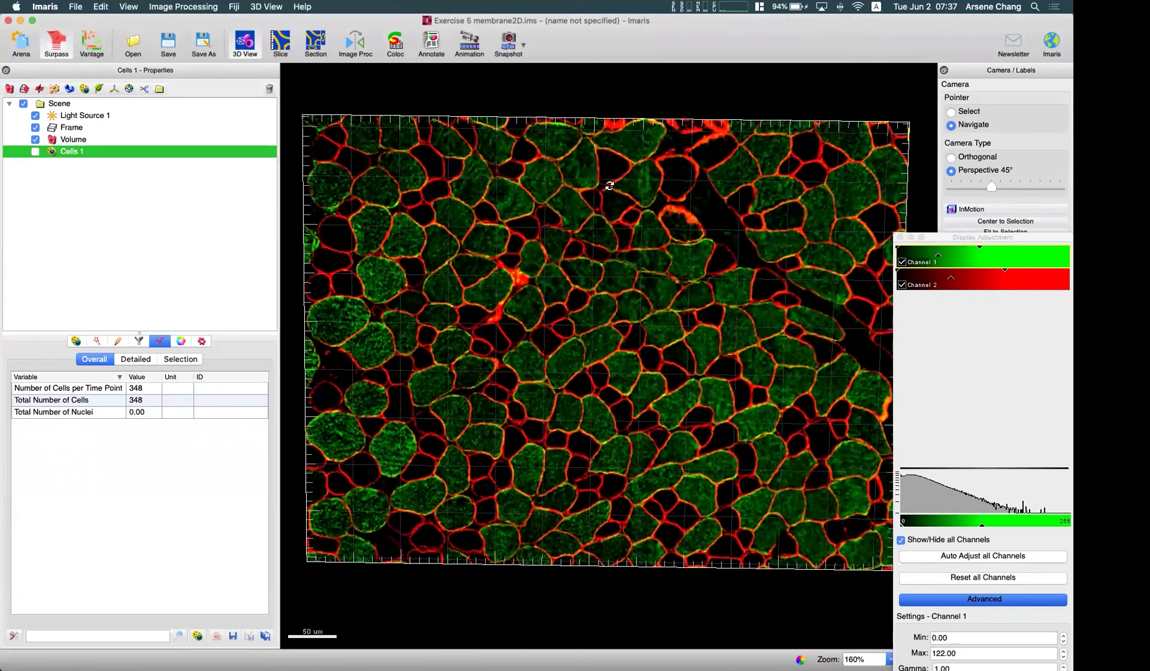
scroll(548, 197, down, 3)
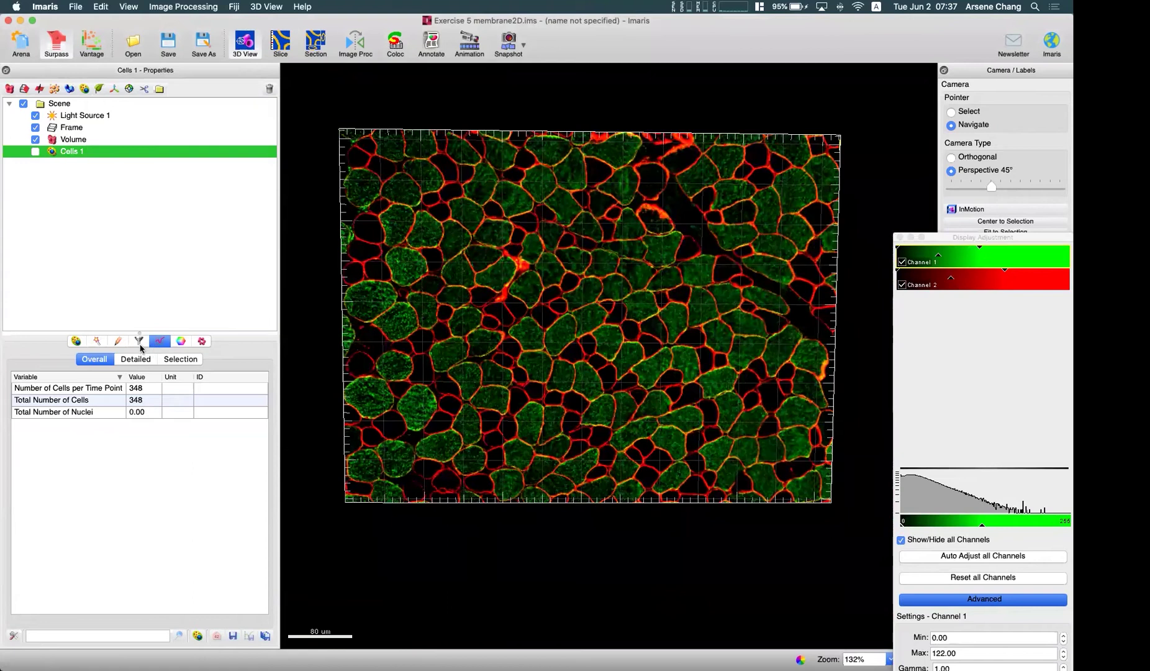
Add a Cell Area filter and browse Filter Type options, finding no intensity-mean entry.
click(139, 341)
click(25, 369)
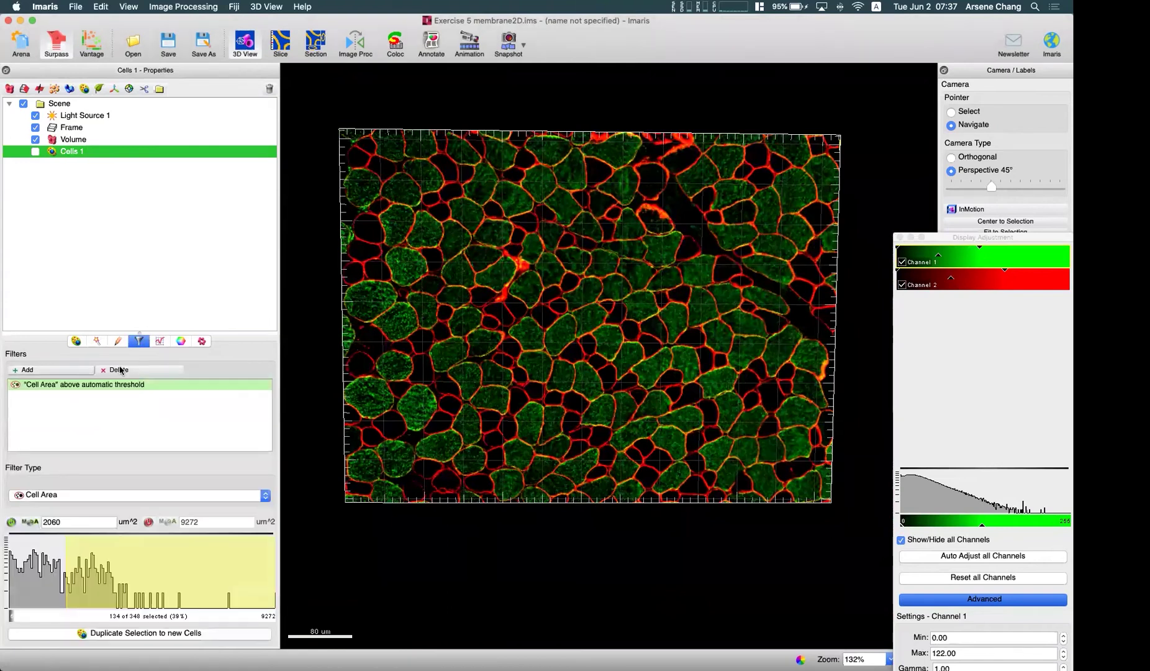
click(96, 497)
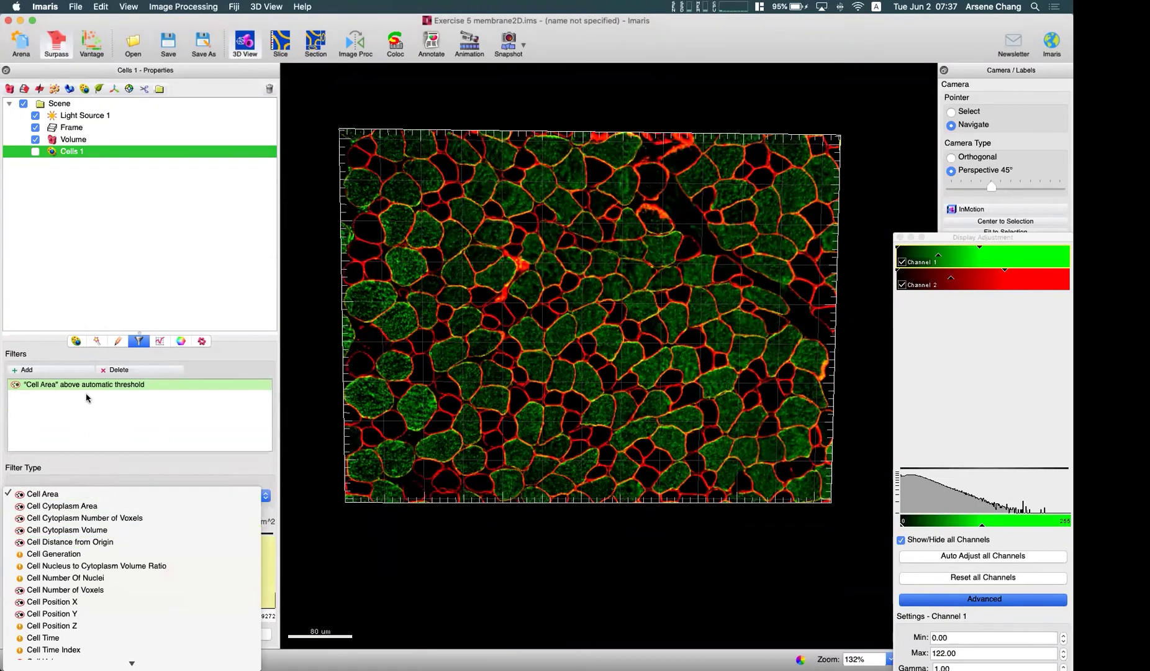
scroll(149, 527, down, 1)
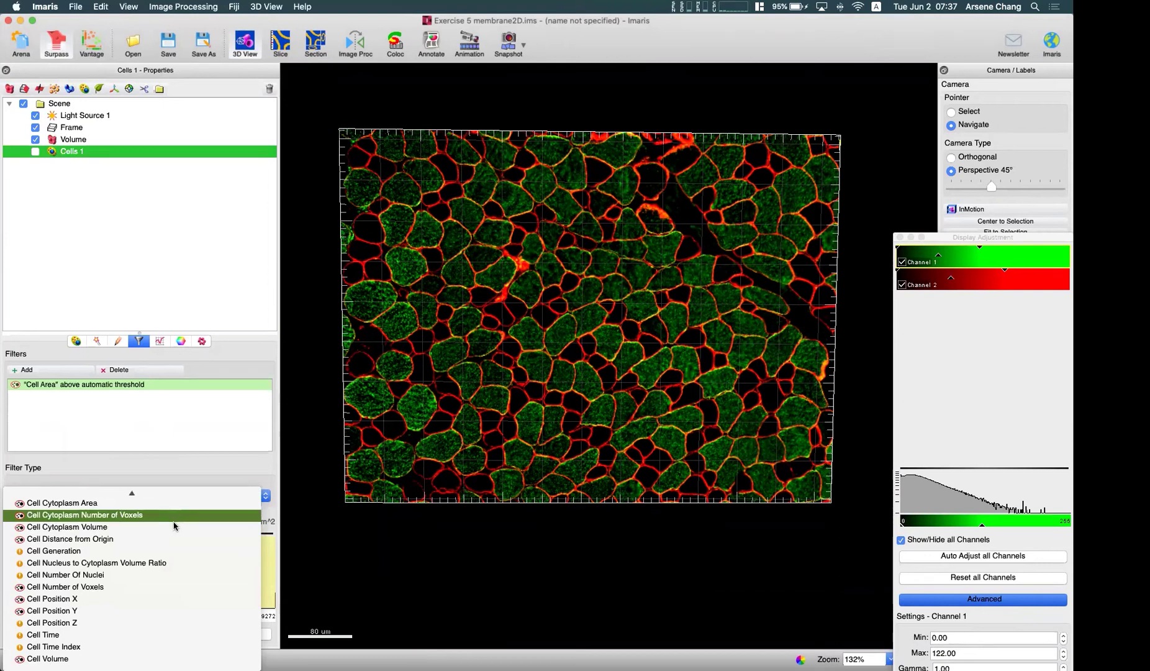
scroll(174, 526, up, 1)
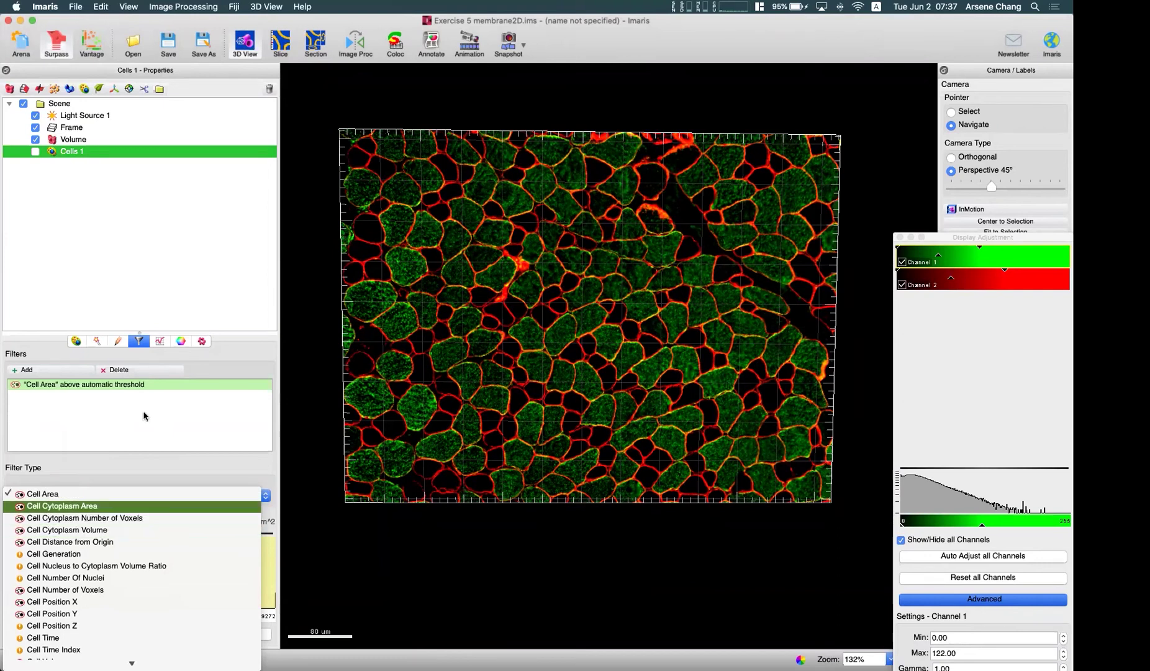
click(153, 349)
click(161, 342)
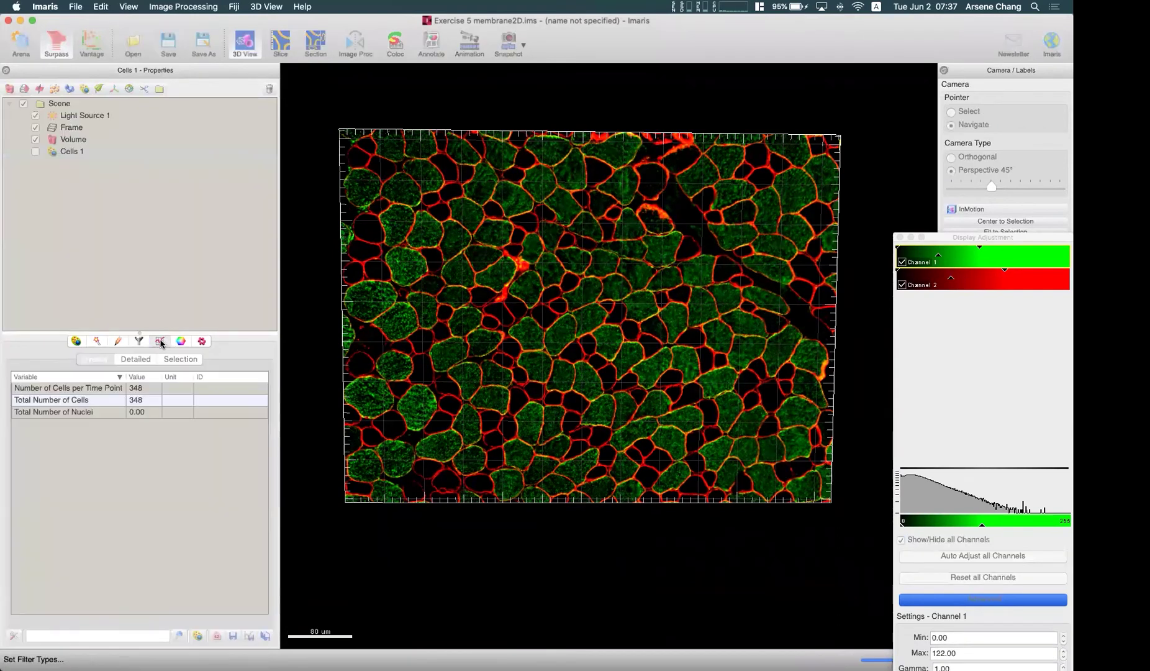
click(141, 343)
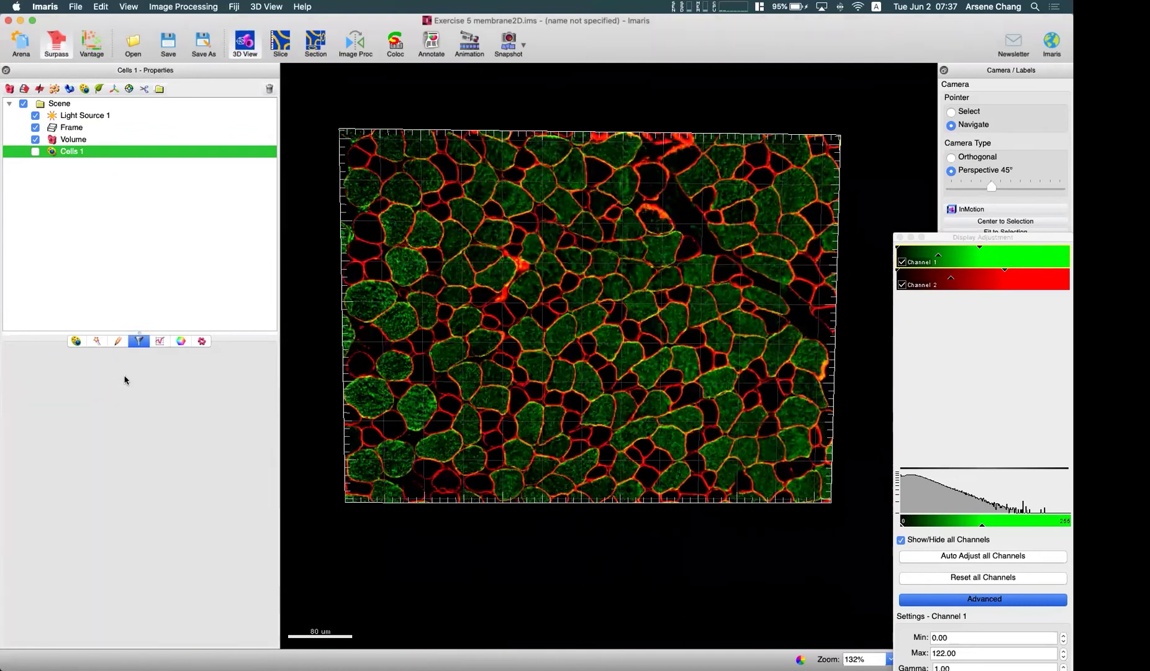
Turn on the Cell Intensity Mean statistic for Cells in the Imaris statistics preferences.
click(161, 341)
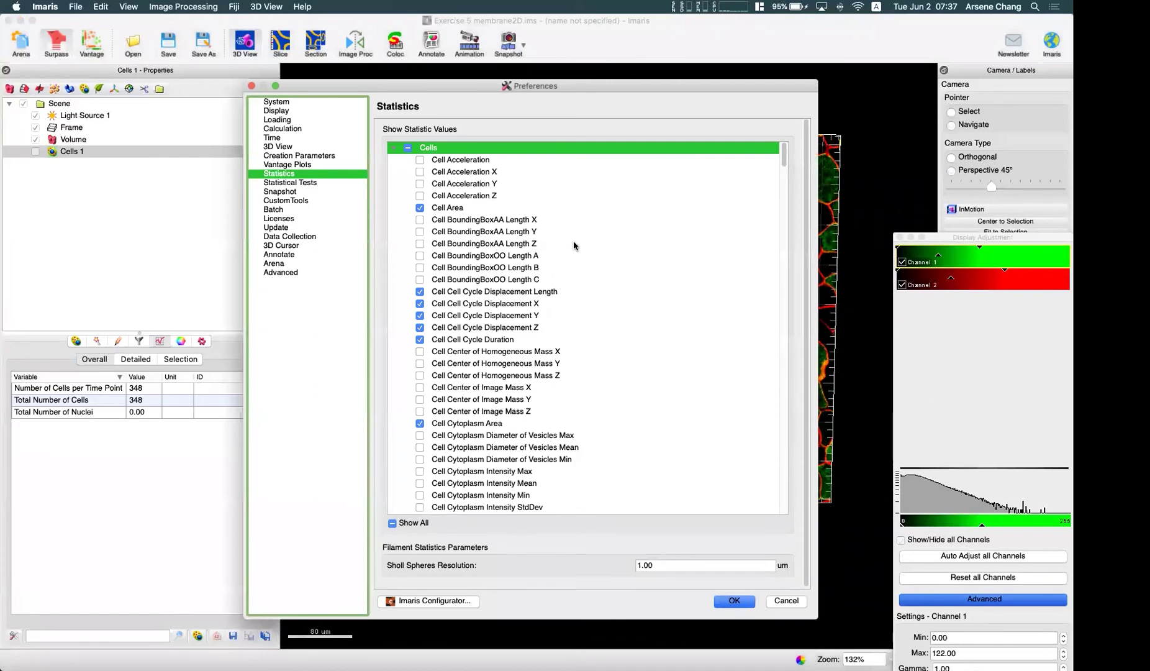
scroll(572, 242, down, 7)
scroll(552, 275, down, 15)
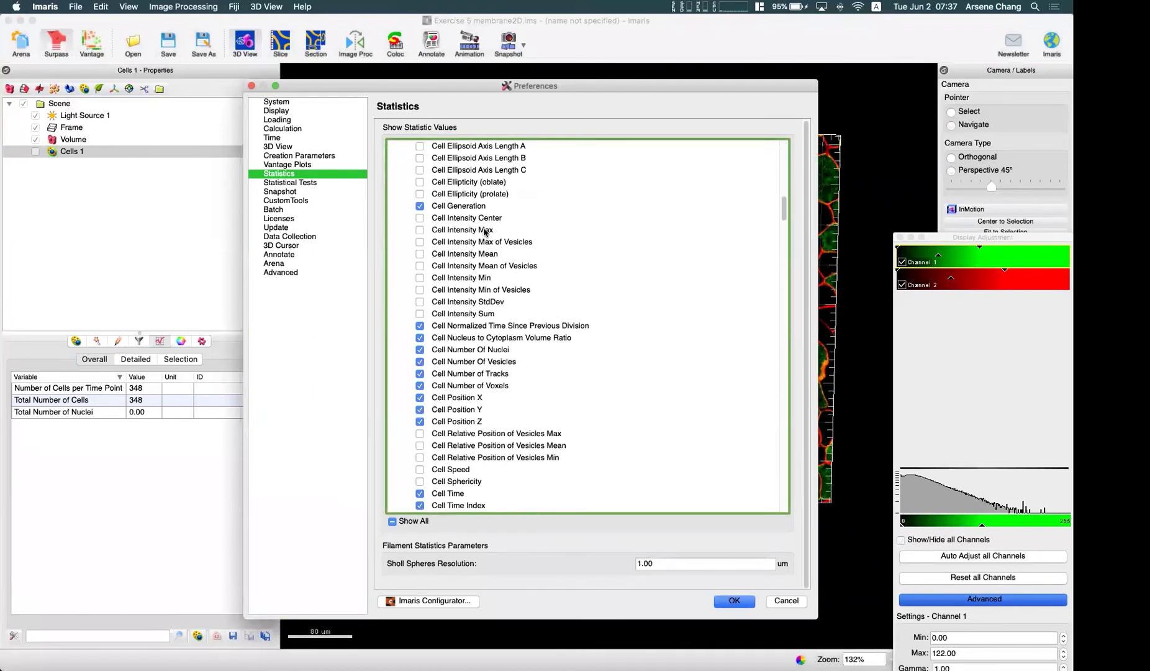
click(420, 254)
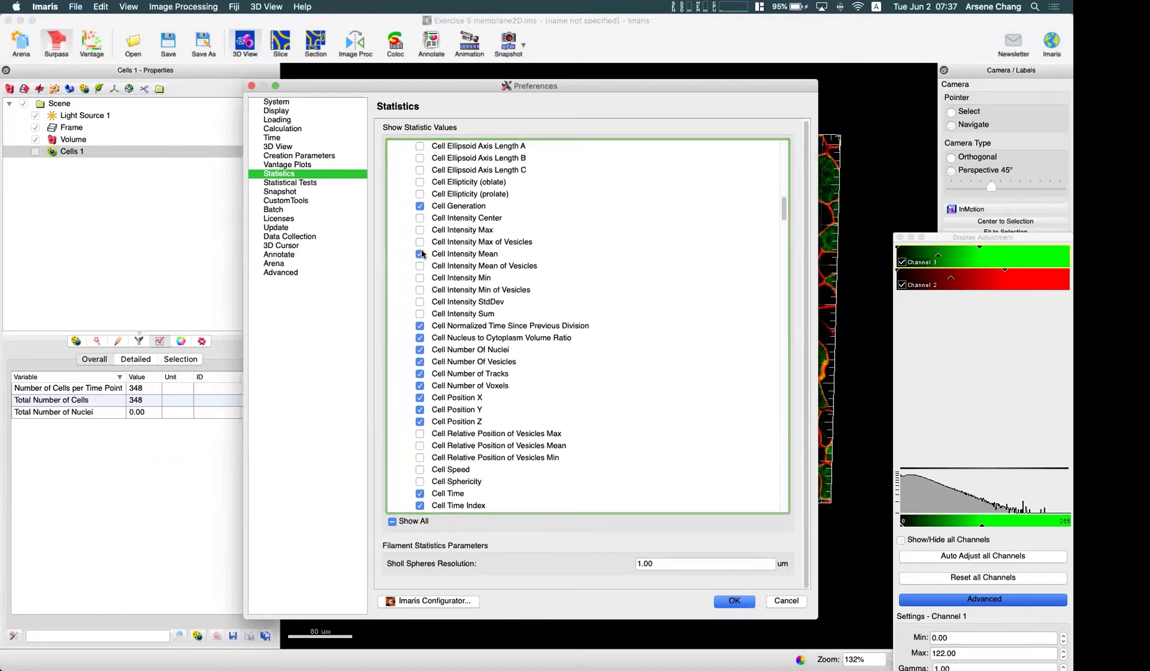
click(734, 601)
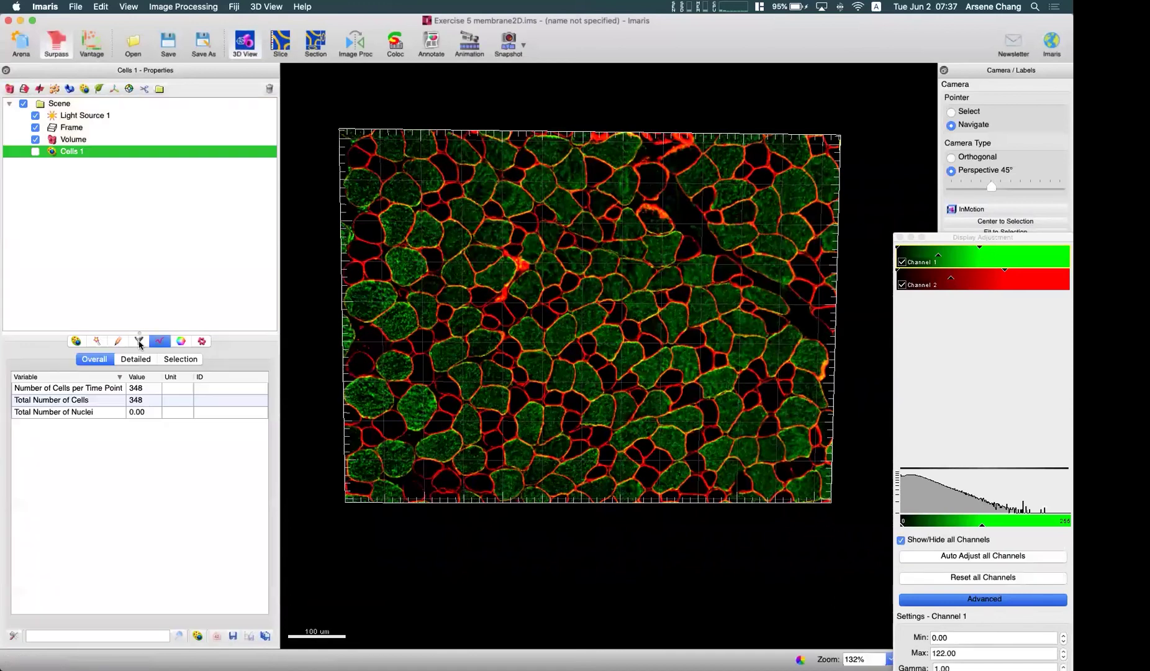
click(139, 342)
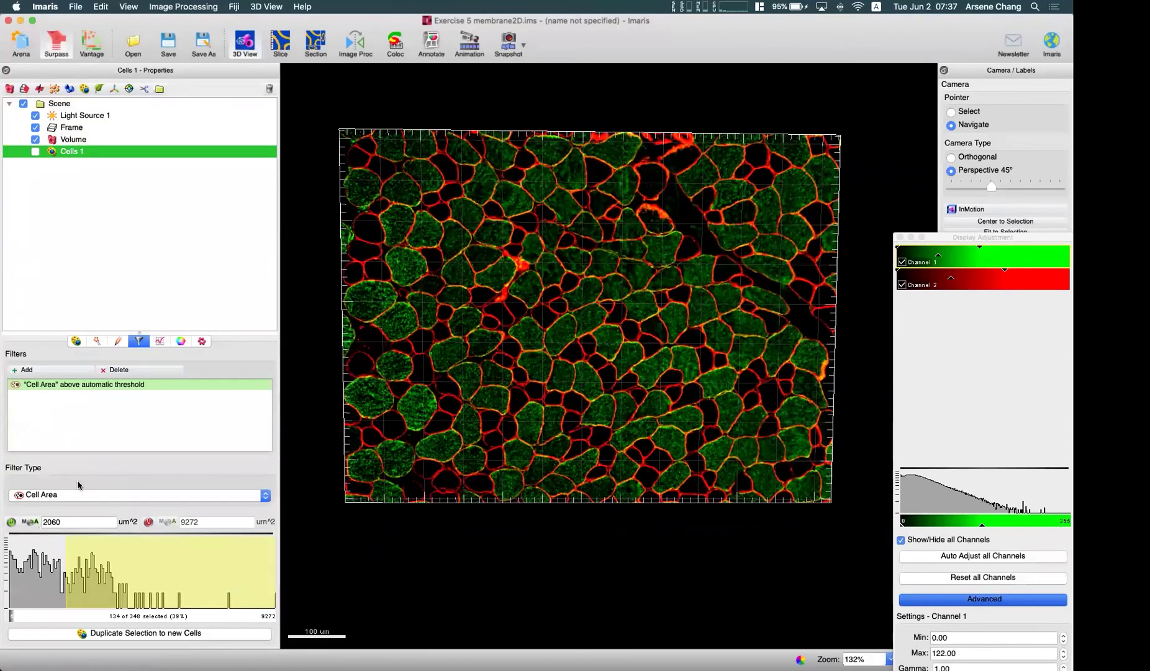
Set the cell filter type to Cell Intensity Mean Ch=1 Img=1 and show the coloured cells over the image.
click(87, 495)
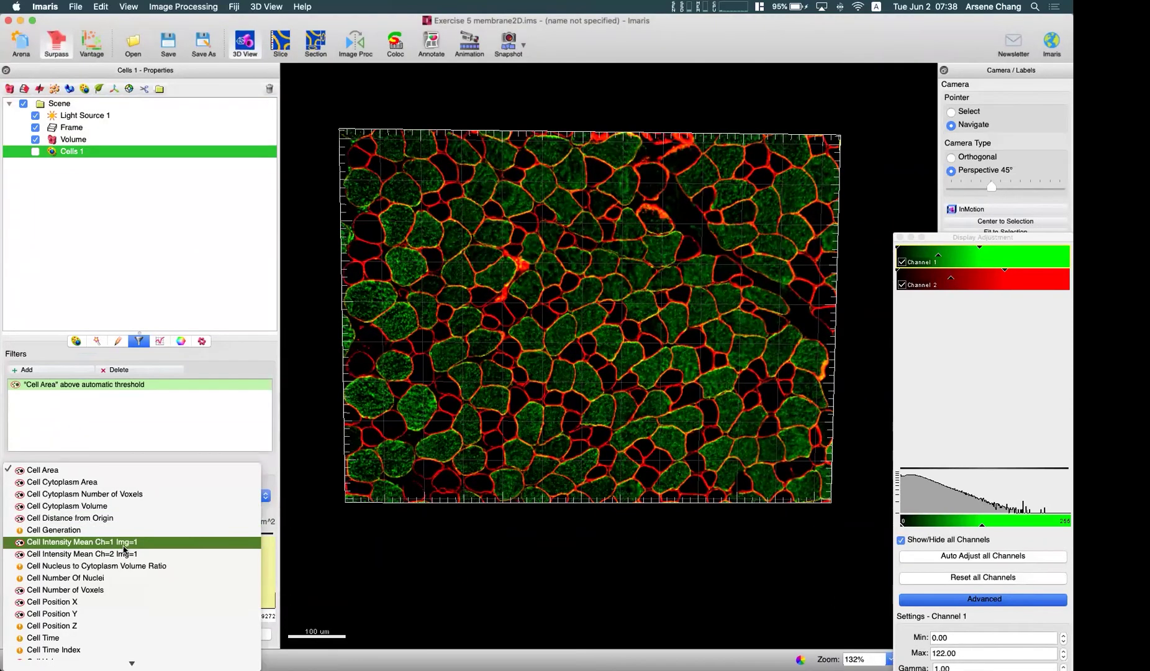
click(176, 541)
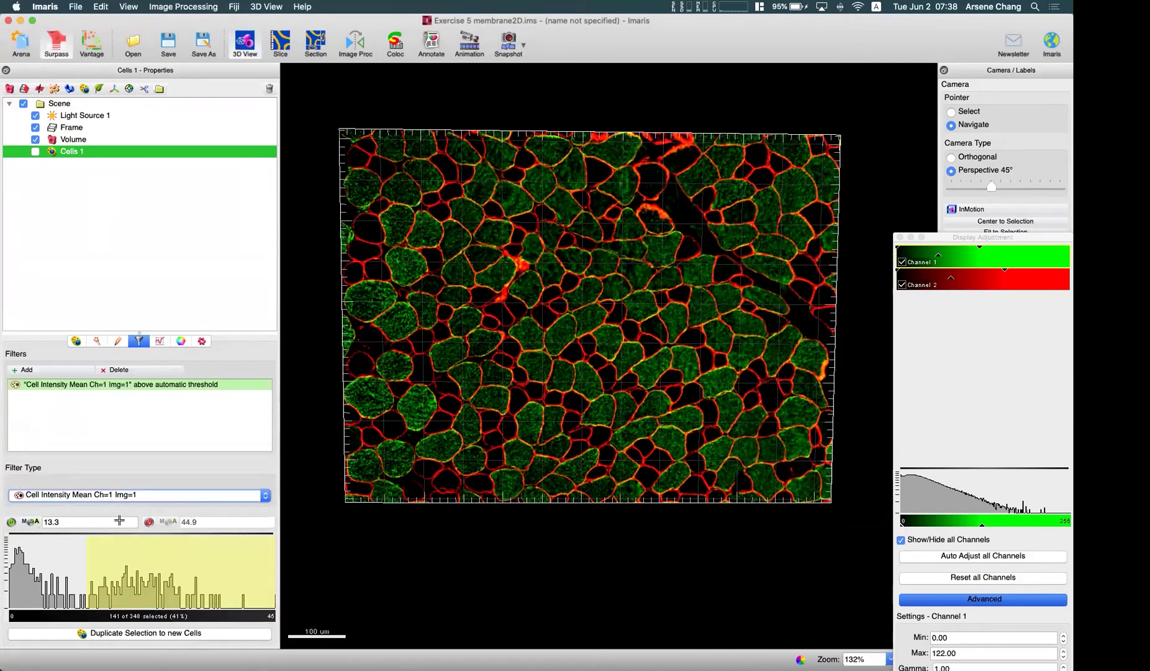
click(36, 152)
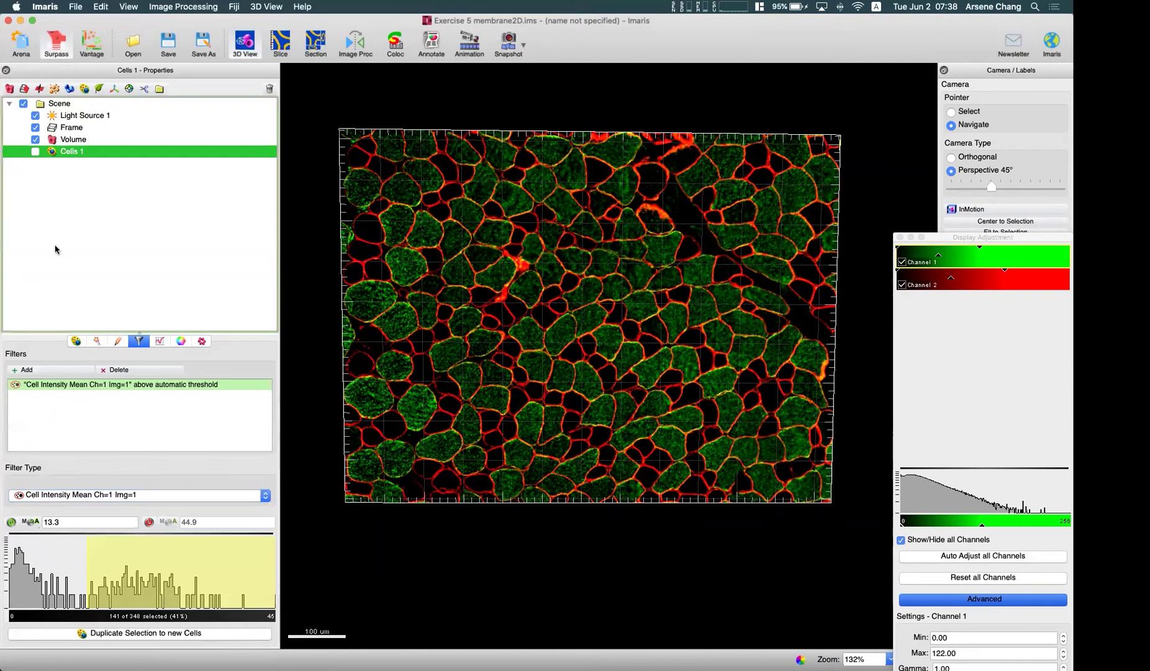